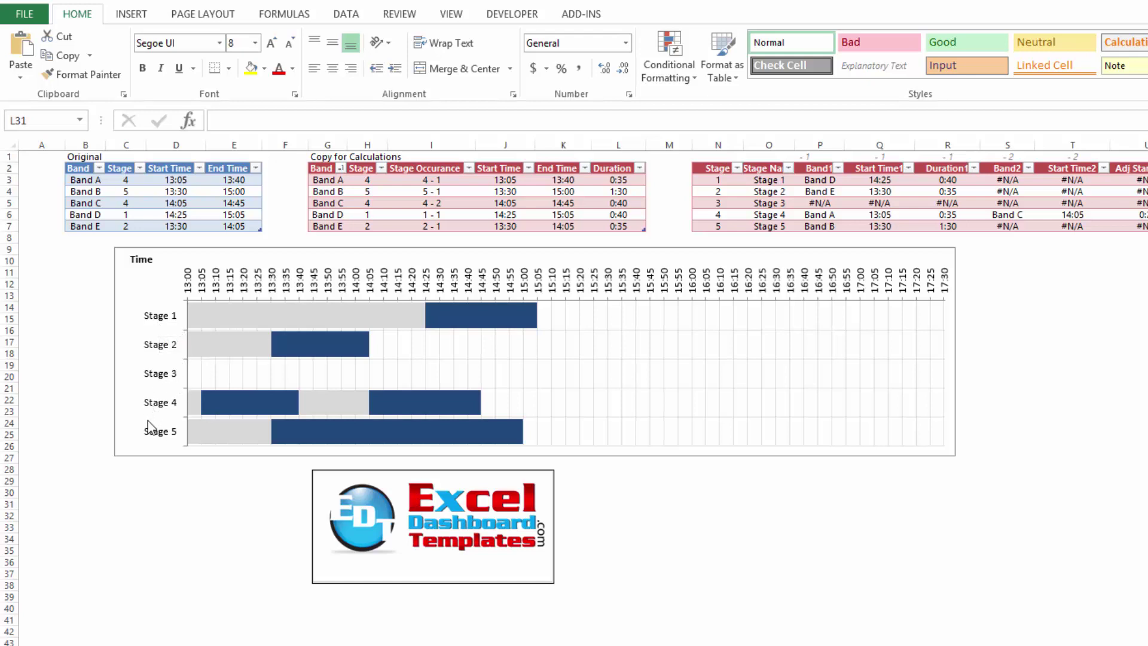
Step: Check the grey Start Time1 bars' tooltips in the Gantt chart to identify their source
mouse_move(389, 326)
mouse_move(243, 442)
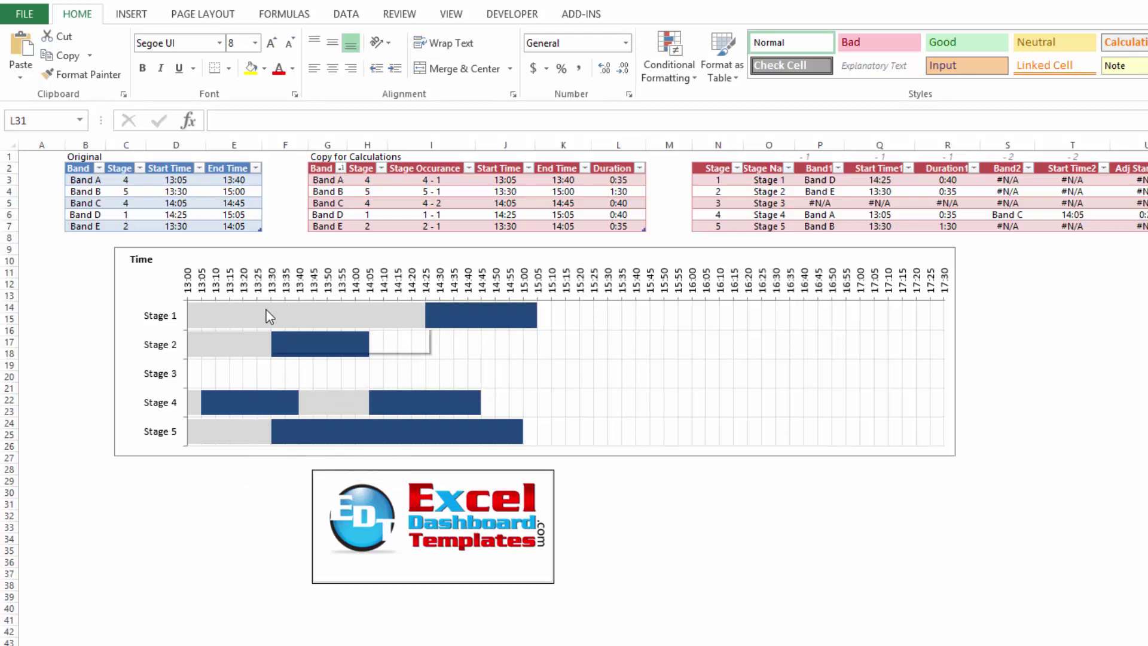
mouse_move(261, 321)
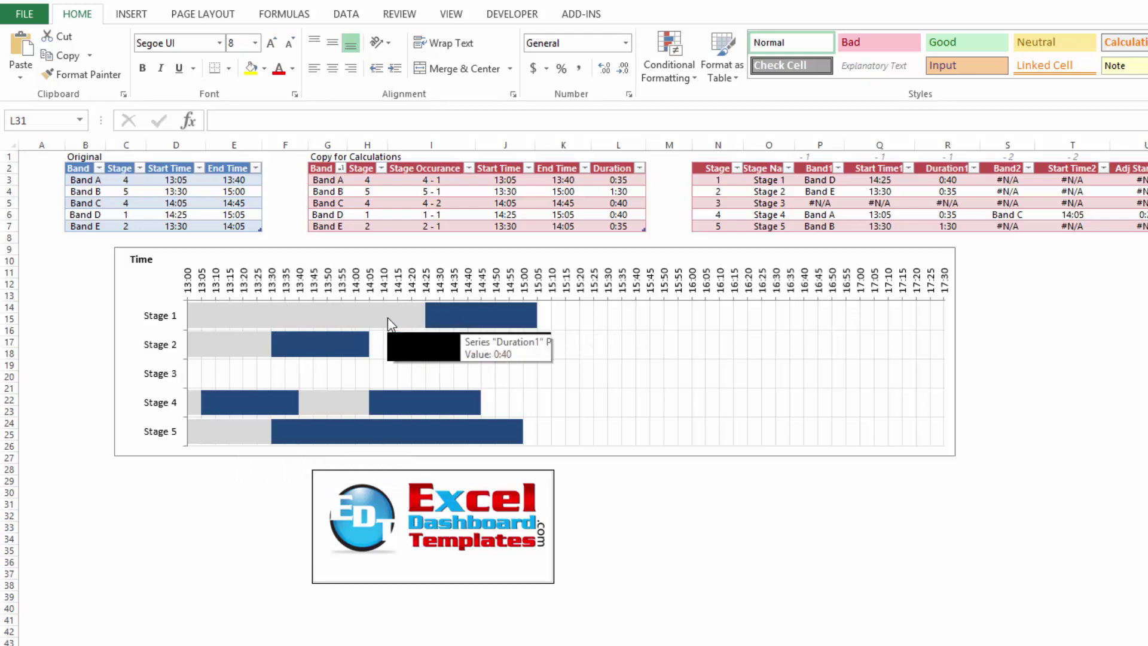
click(318, 322)
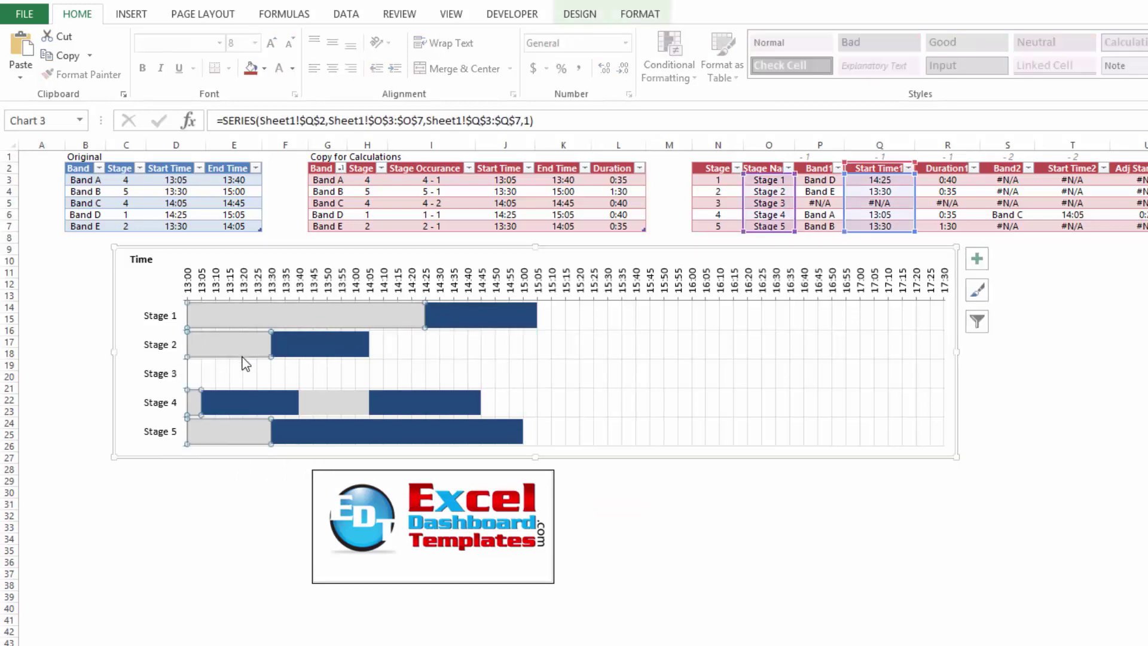
click(325, 401)
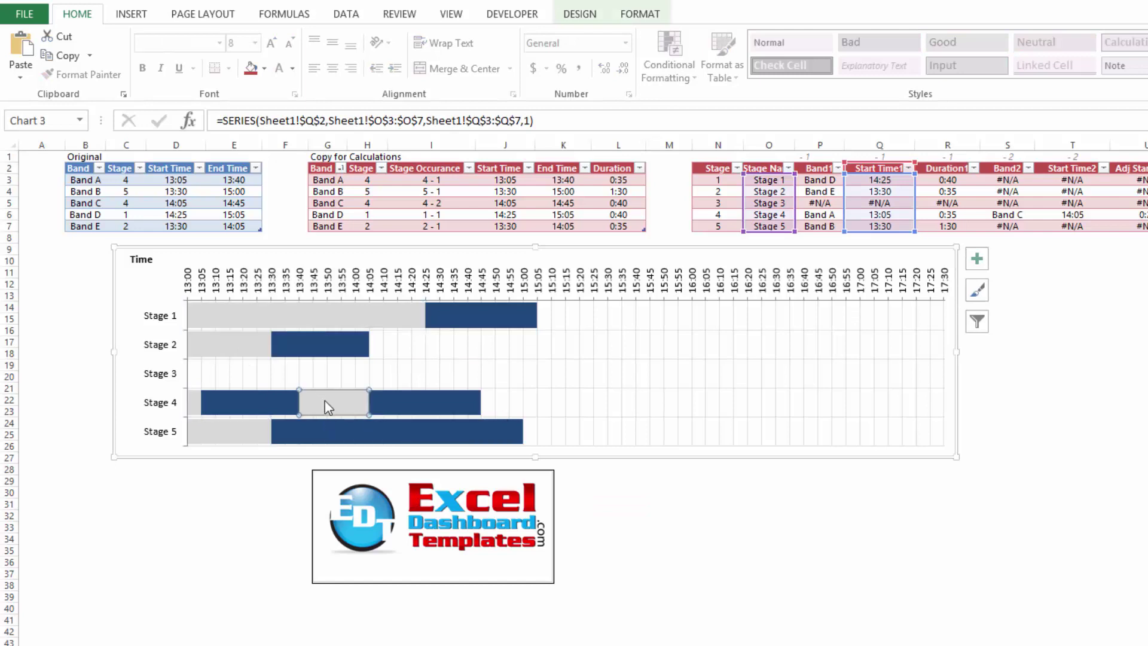
click(257, 426)
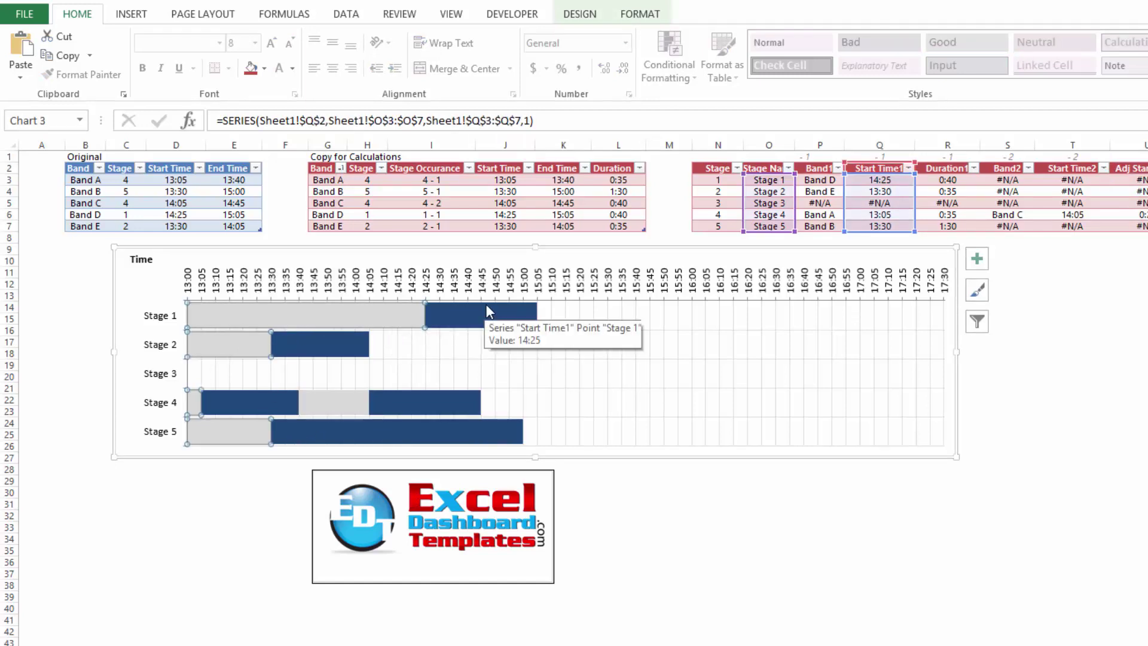
click(134, 293)
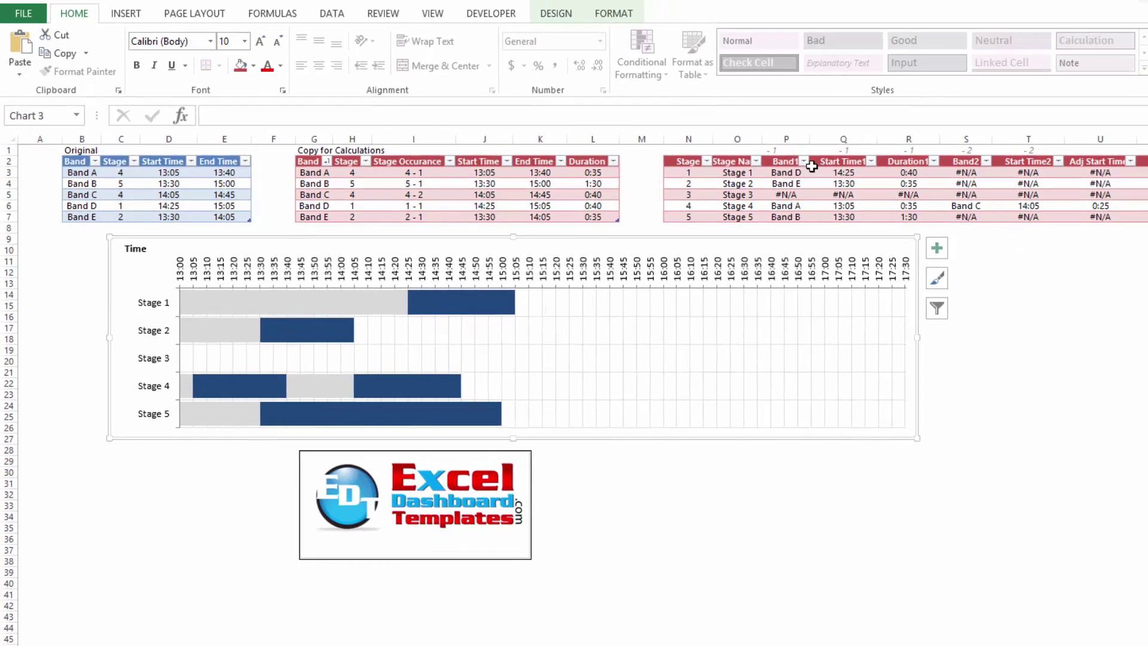
click(820, 168)
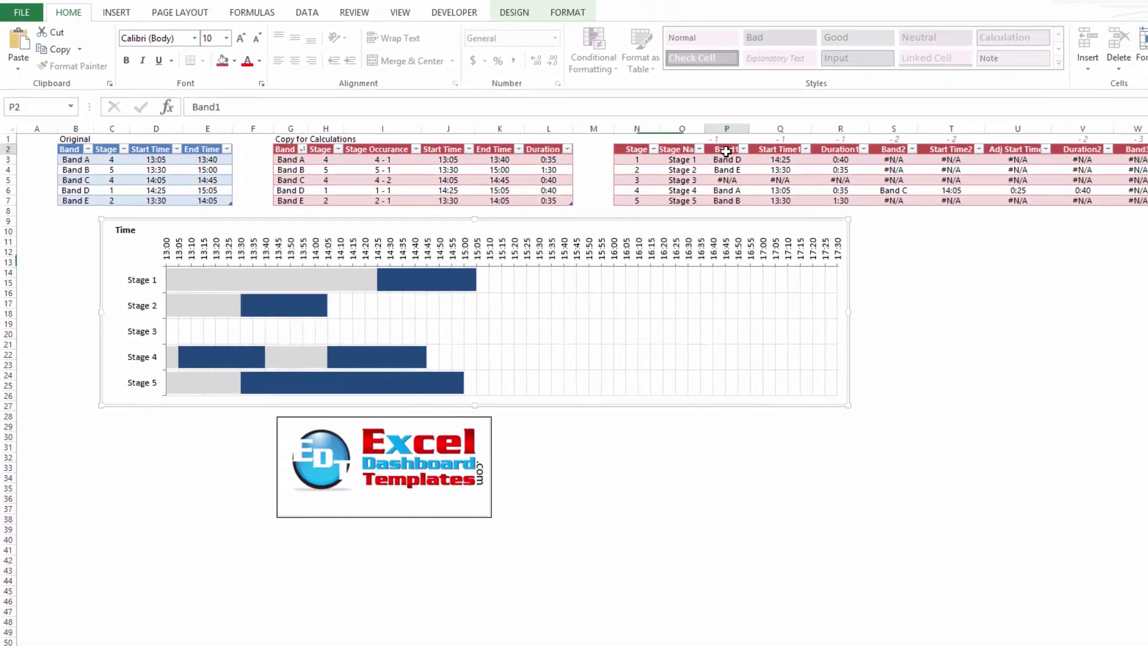
click(1130, 149)
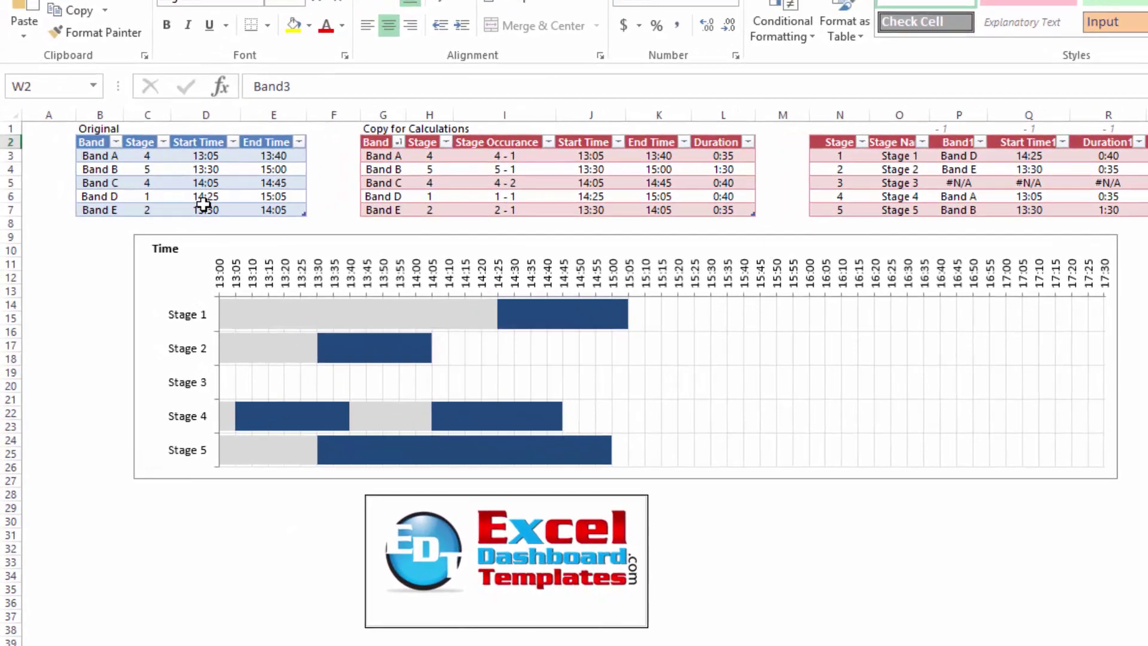
click(203, 204)
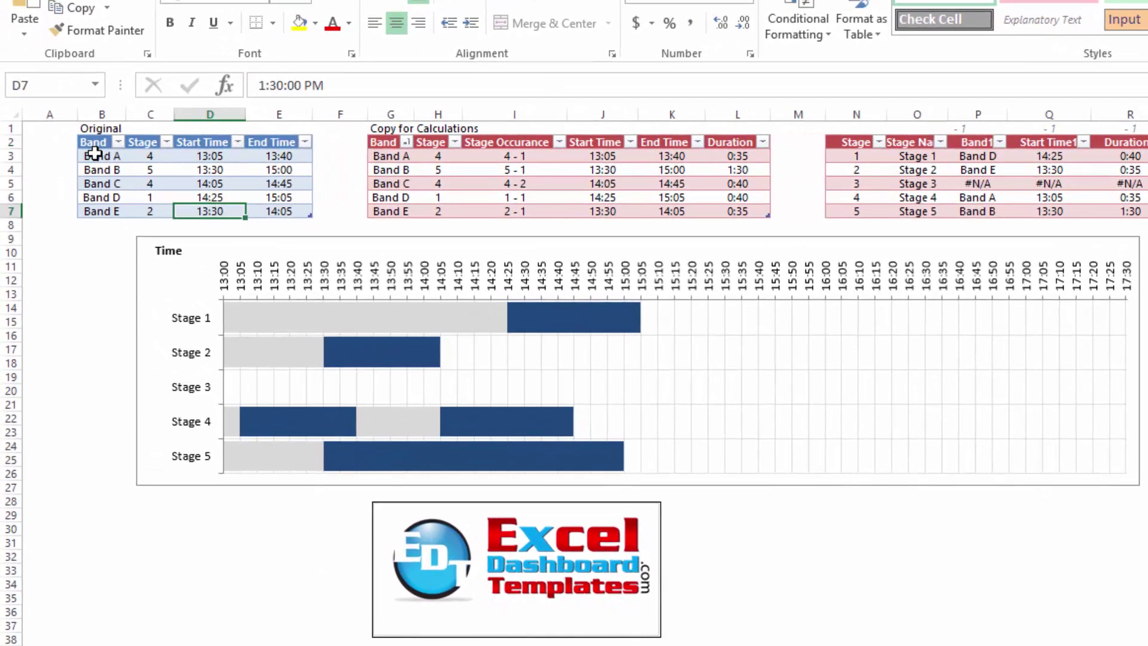
click(97, 156)
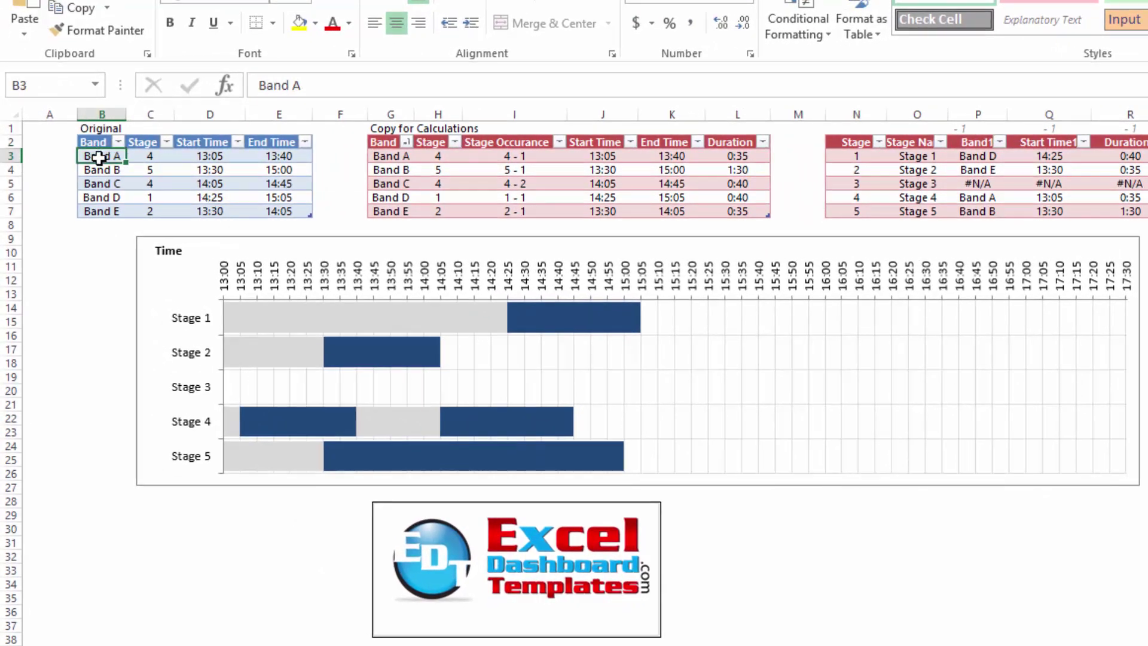
click(151, 161)
click(192, 158)
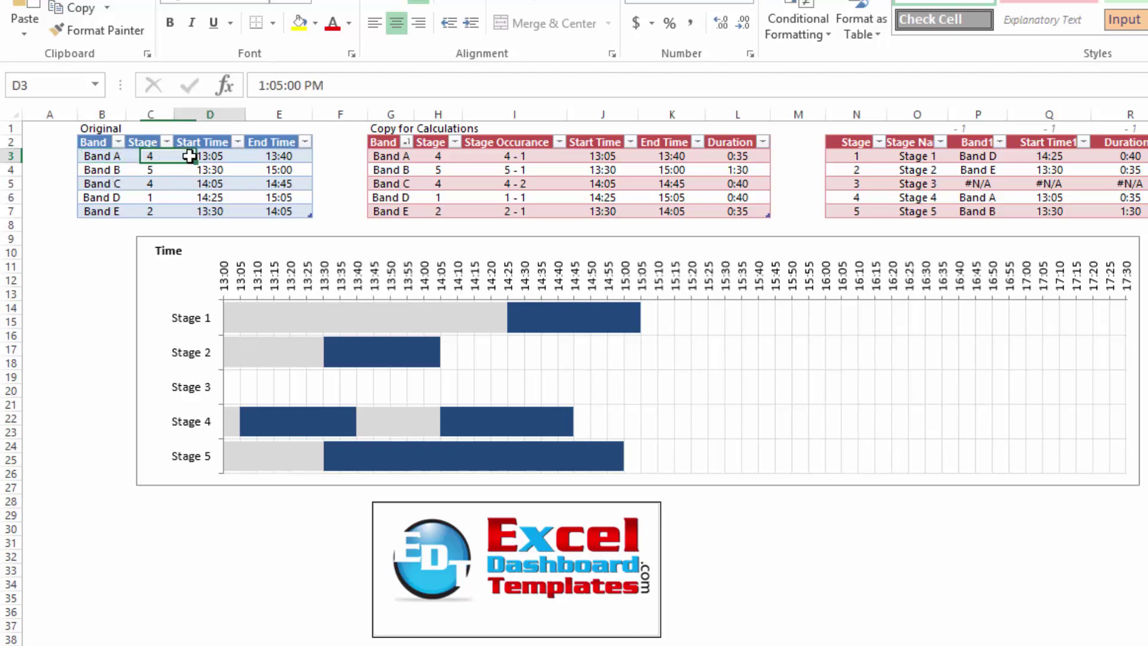
click(256, 156)
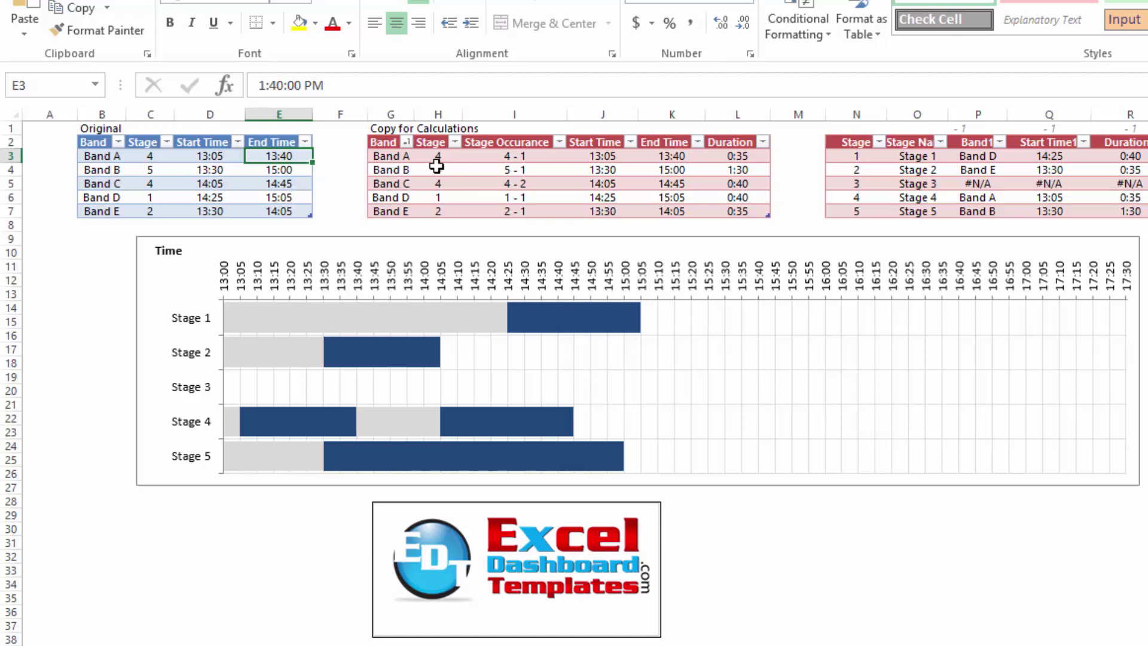
click(405, 161)
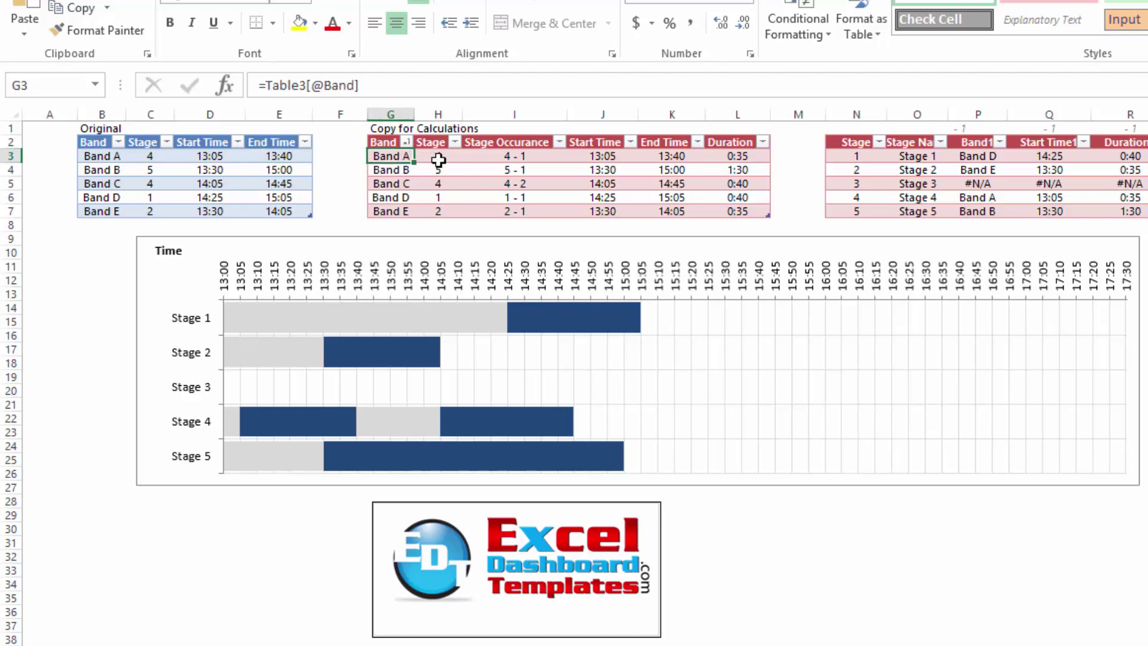
click(333, 88)
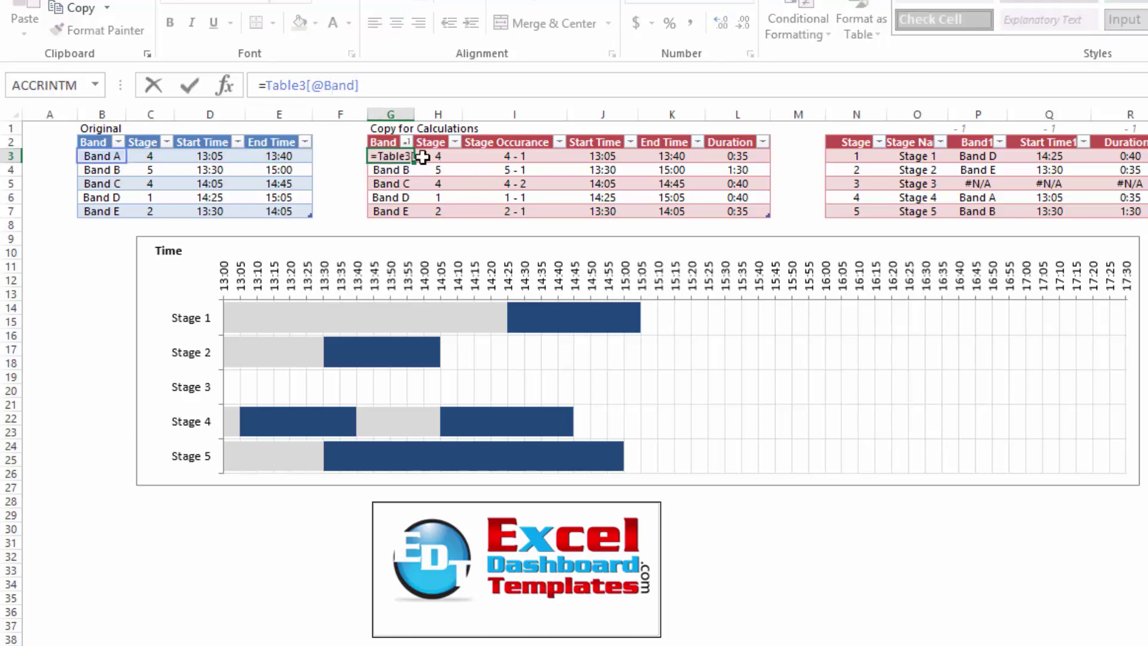
key(Escape)
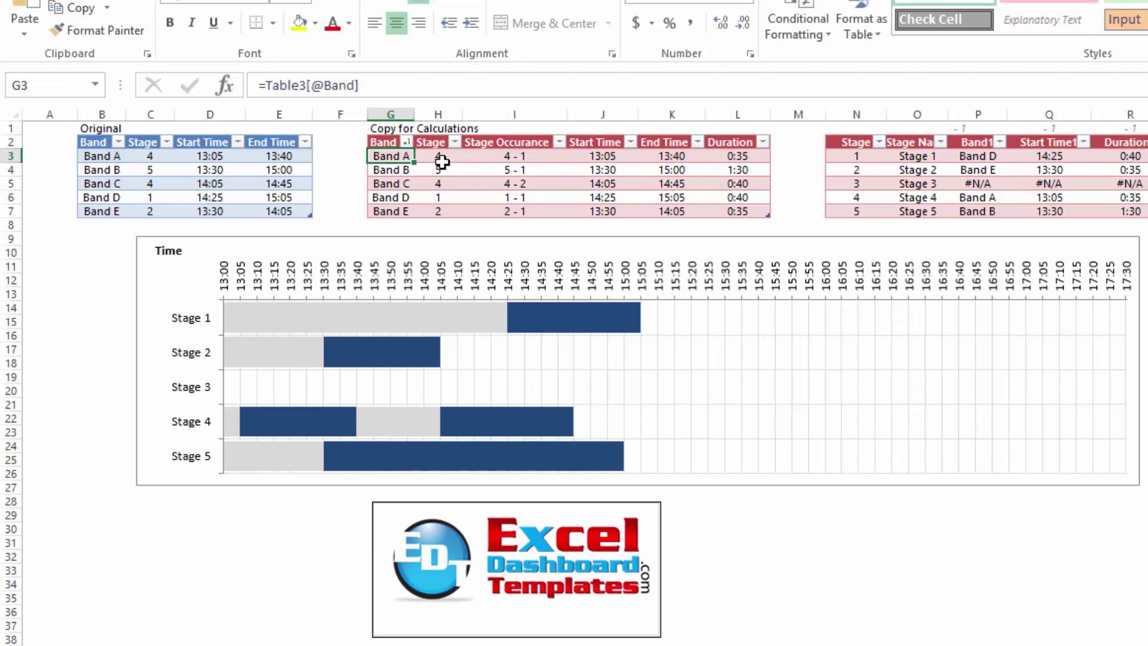
click(439, 157)
click(508, 156)
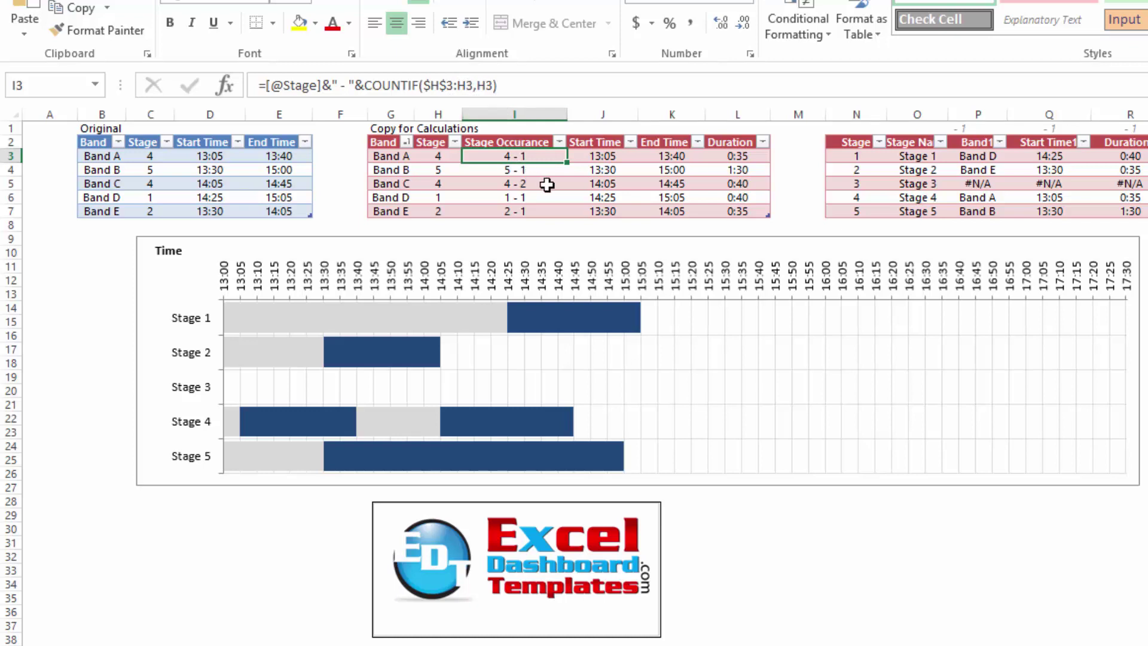
double_click(526, 157)
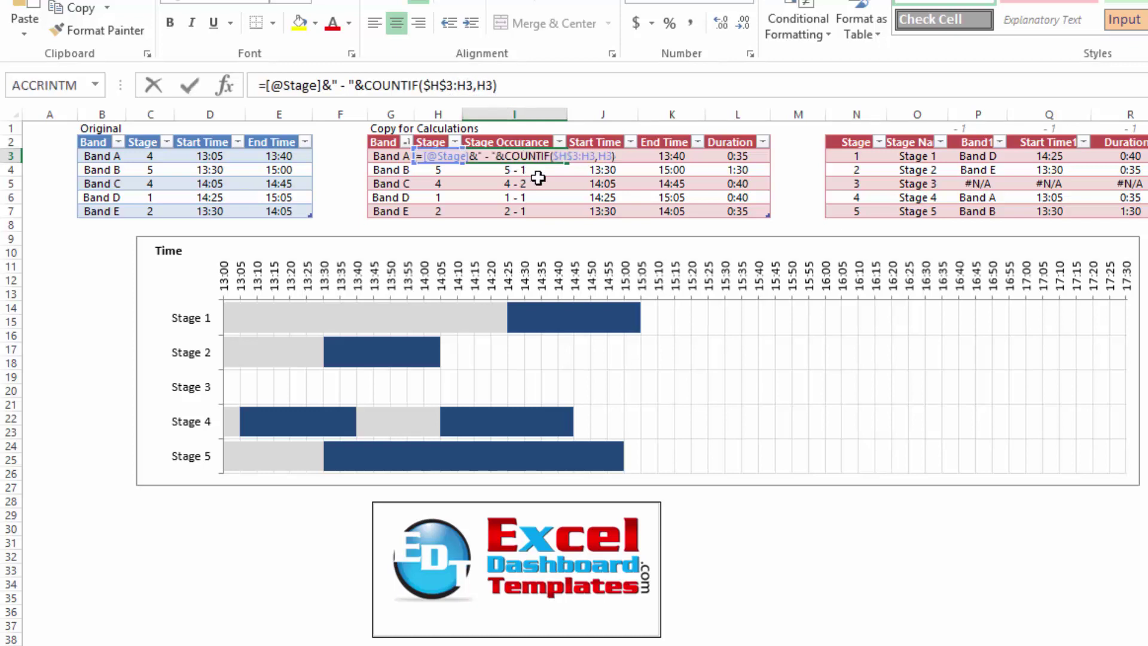
key(Escape)
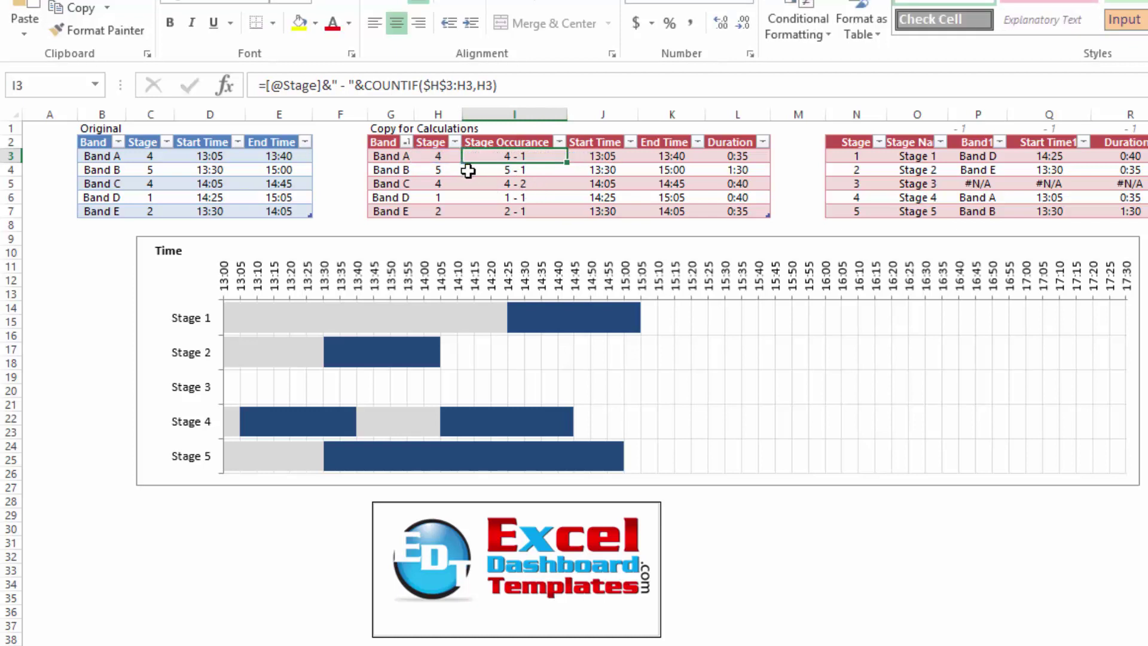
click(467, 171)
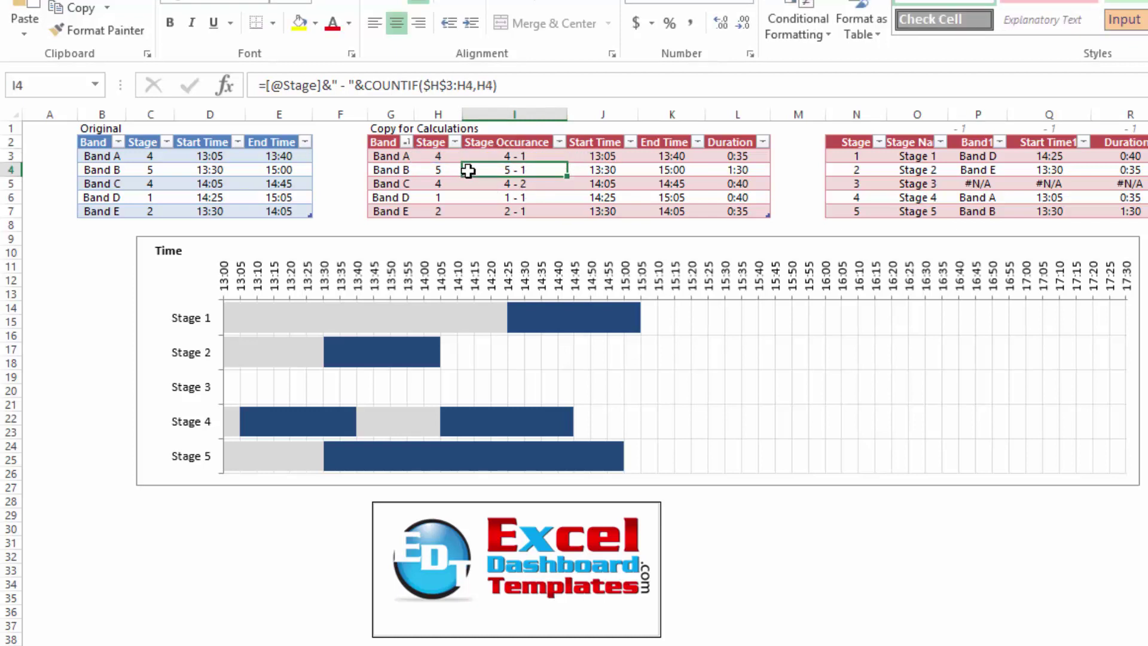
double_click(468, 171)
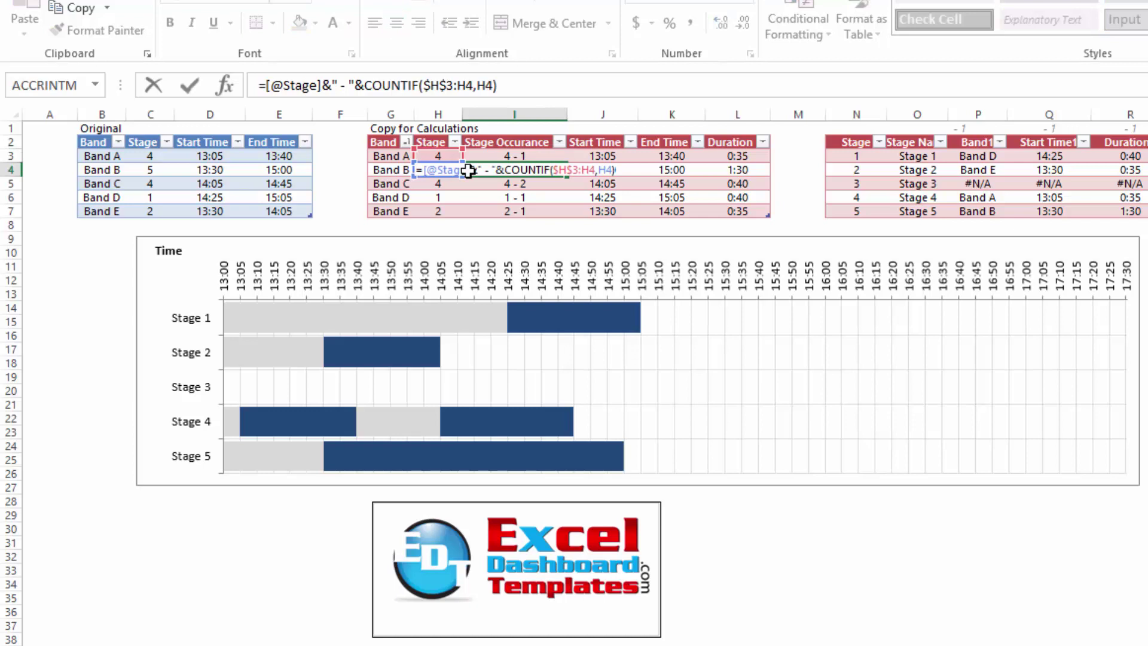
click(433, 172)
key(Return)
key(F2)
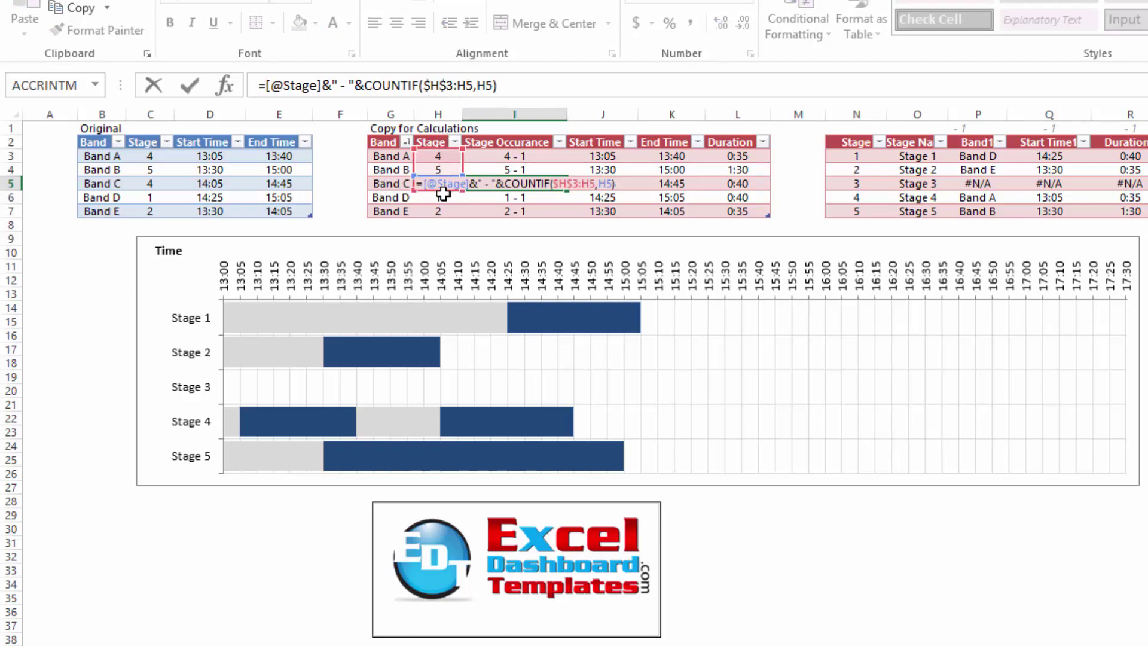
key(Escape)
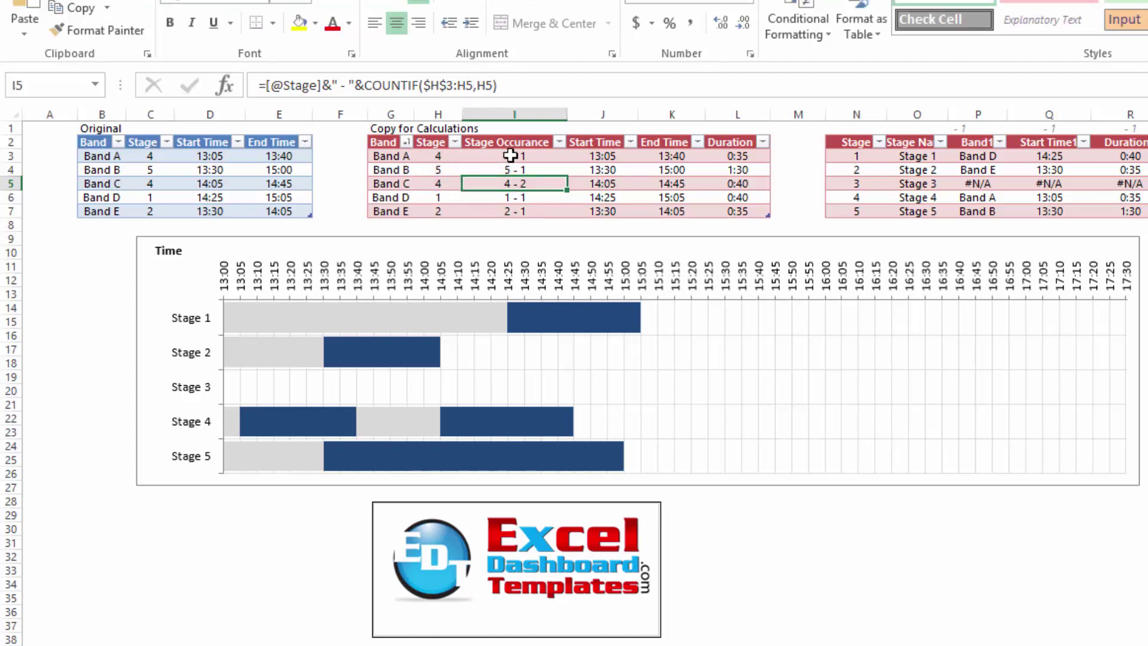
key(Up)
key(Up)
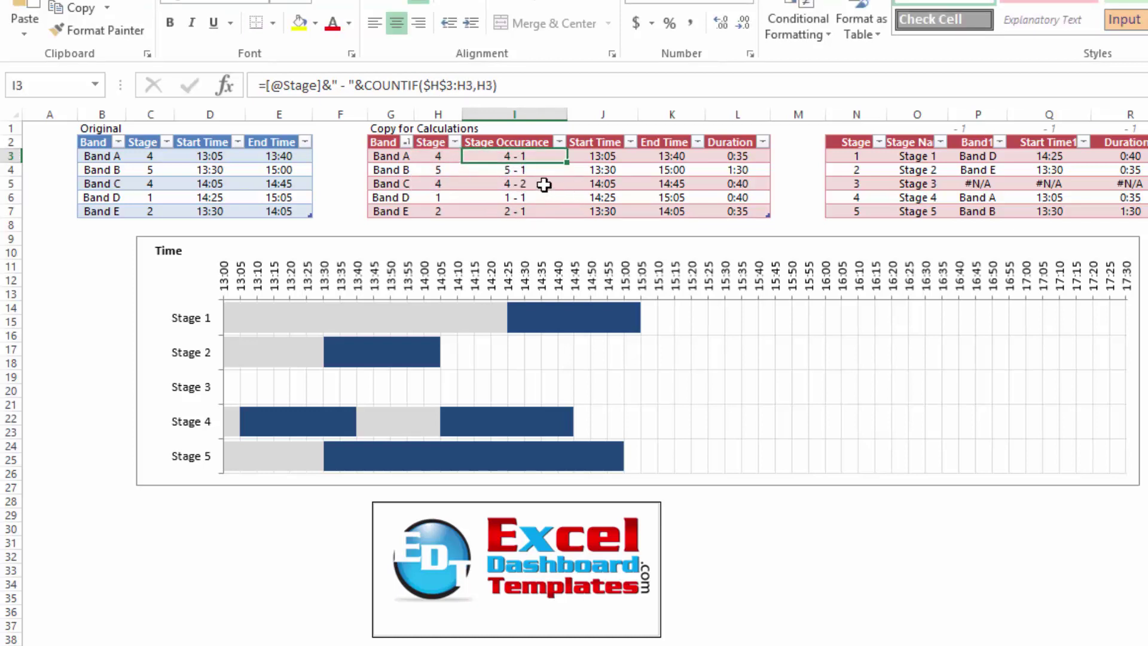
click(543, 184)
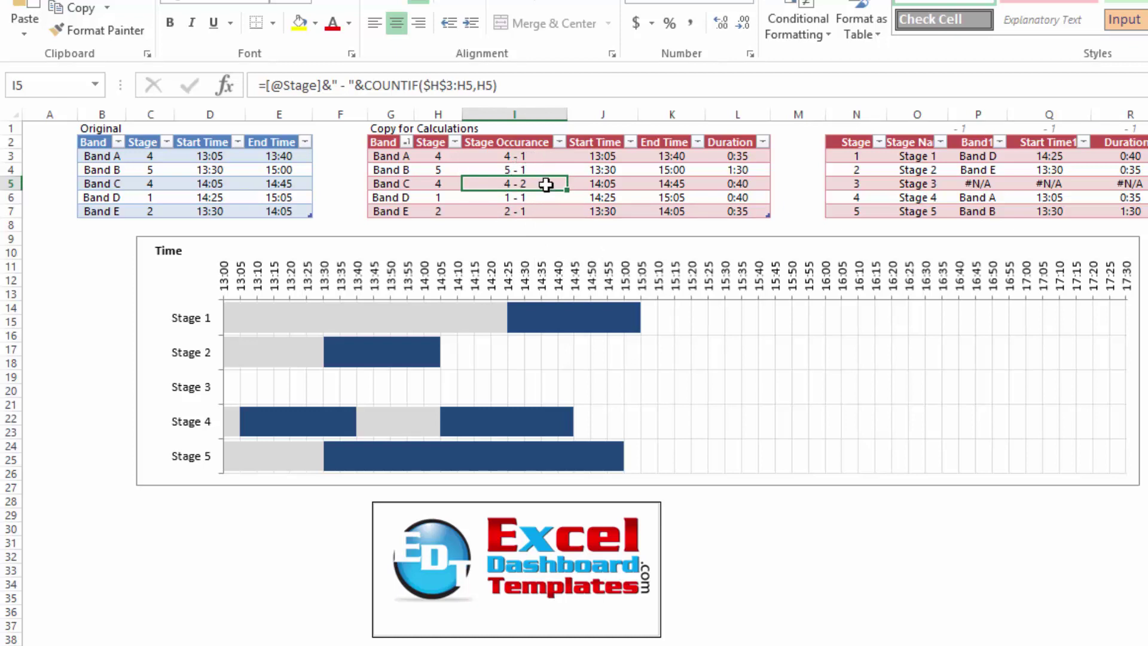
drag(487, 143, 508, 214)
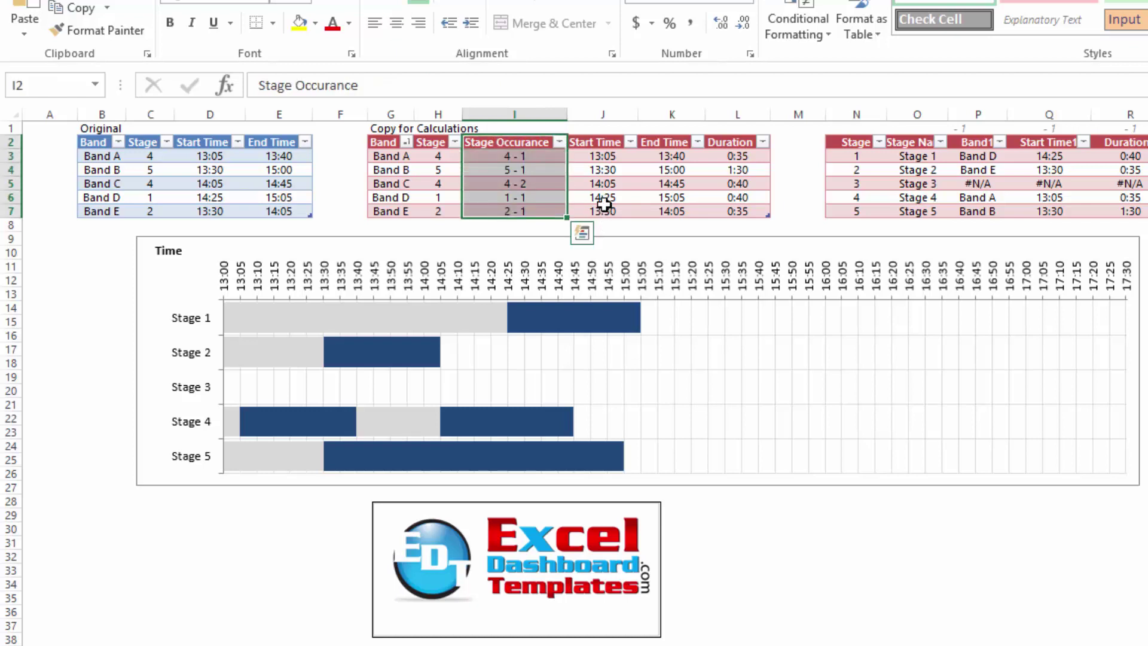
click(604, 205)
click(599, 156)
click(677, 158)
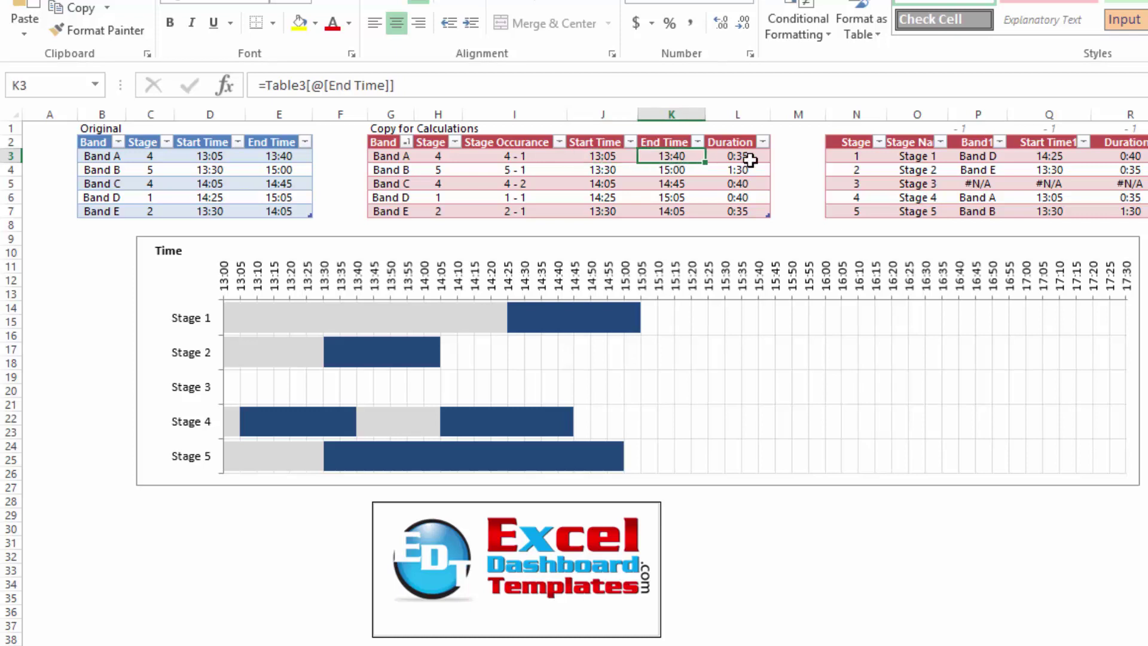
click(749, 159)
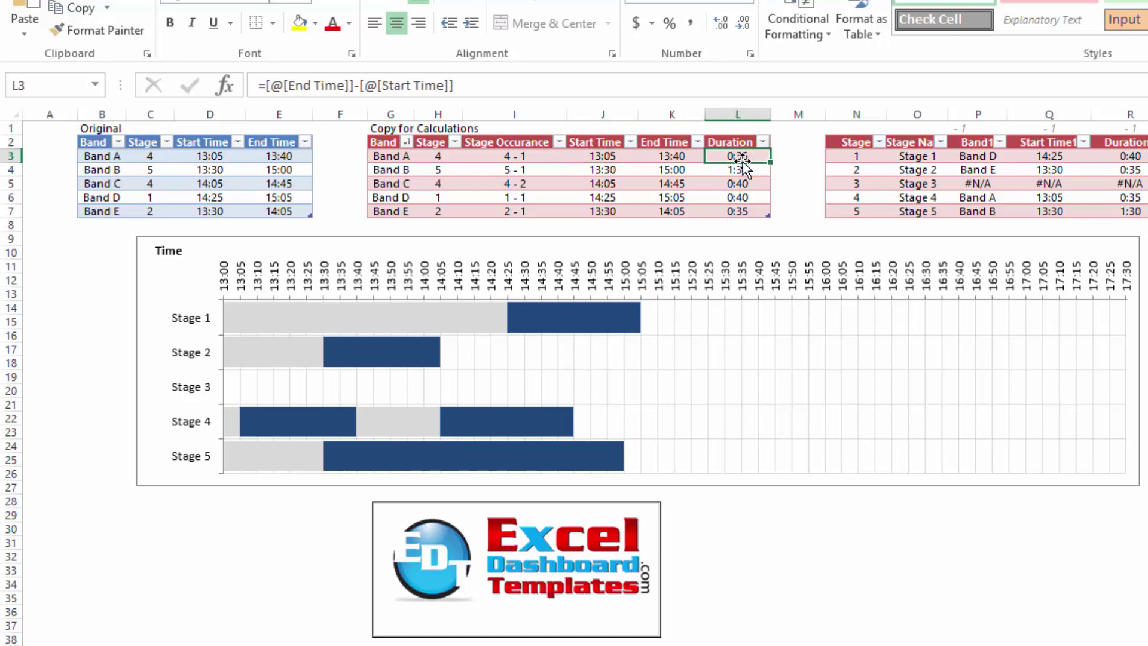
click(678, 154)
click(619, 158)
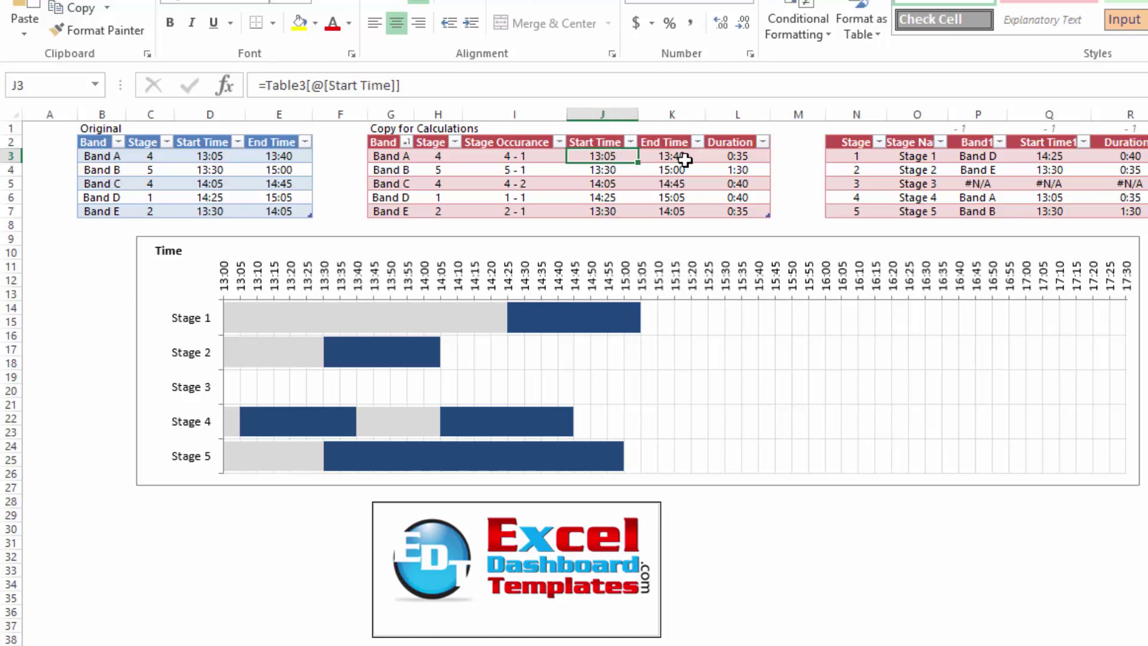
click(726, 160)
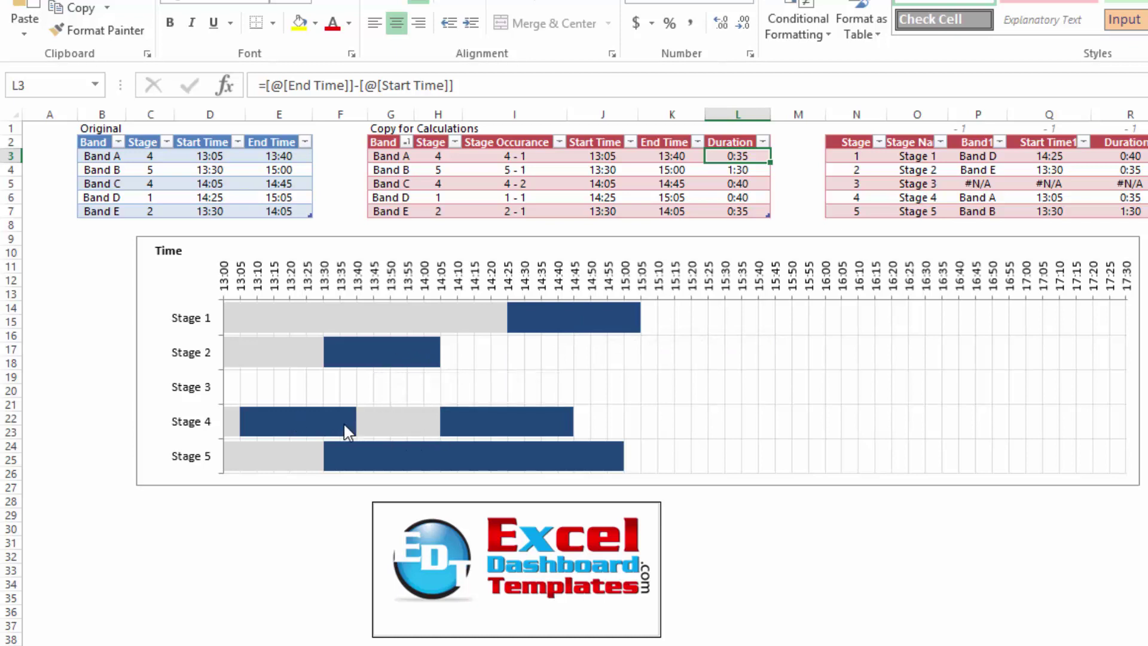
click(723, 183)
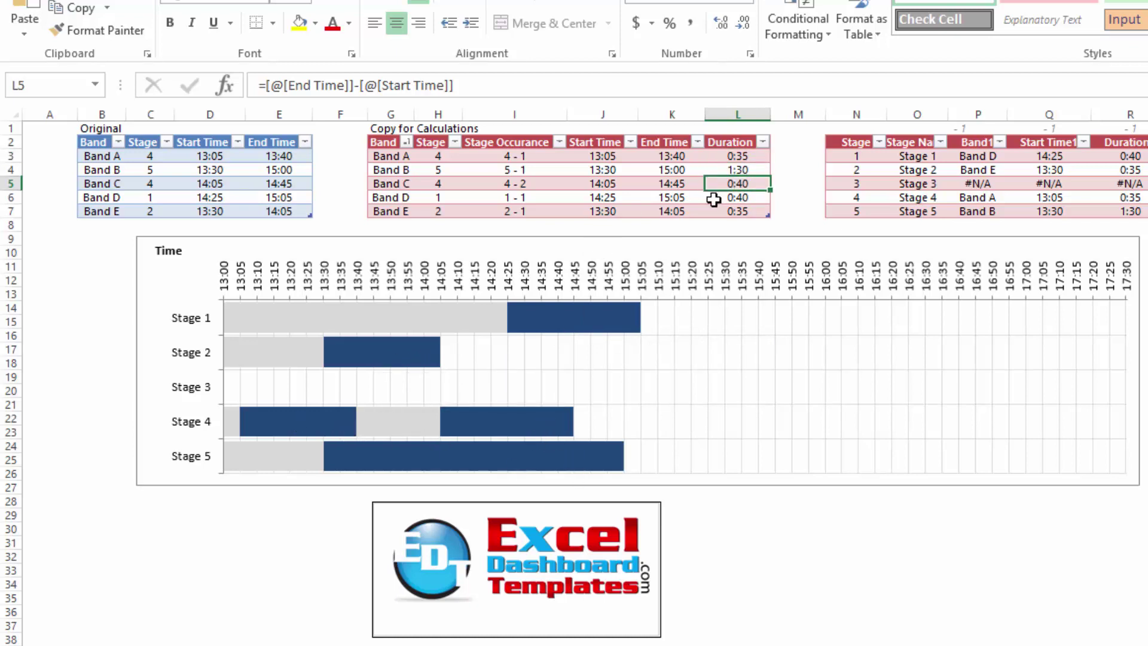
click(597, 143)
drag(598, 145, 598, 211)
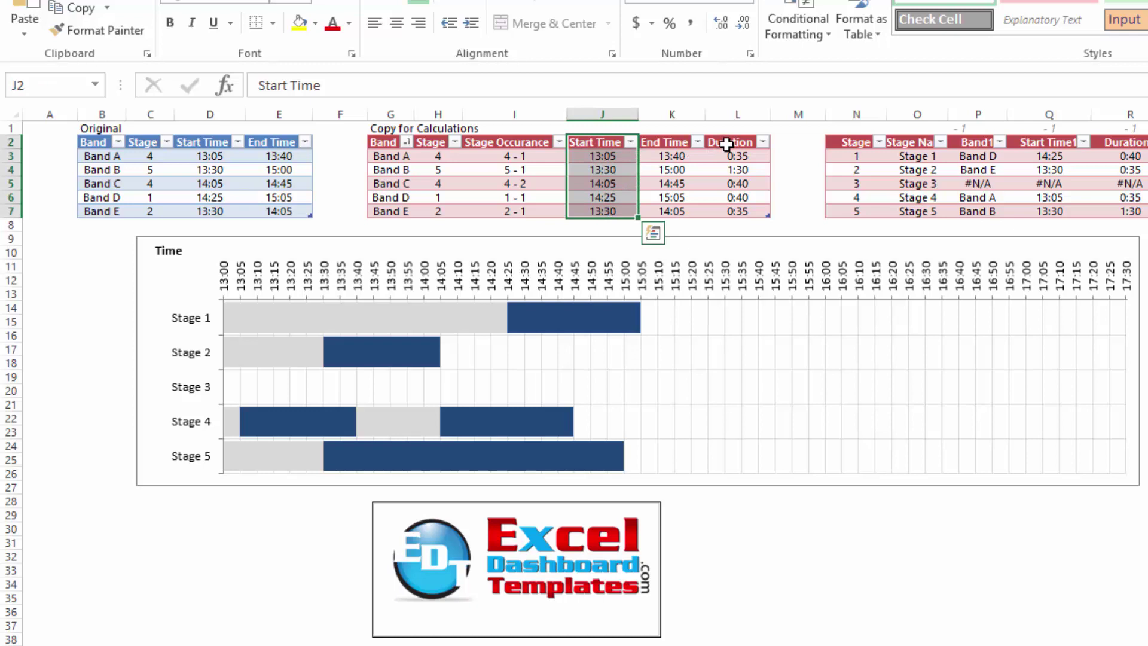
click(726, 144)
drag(726, 144, 727, 218)
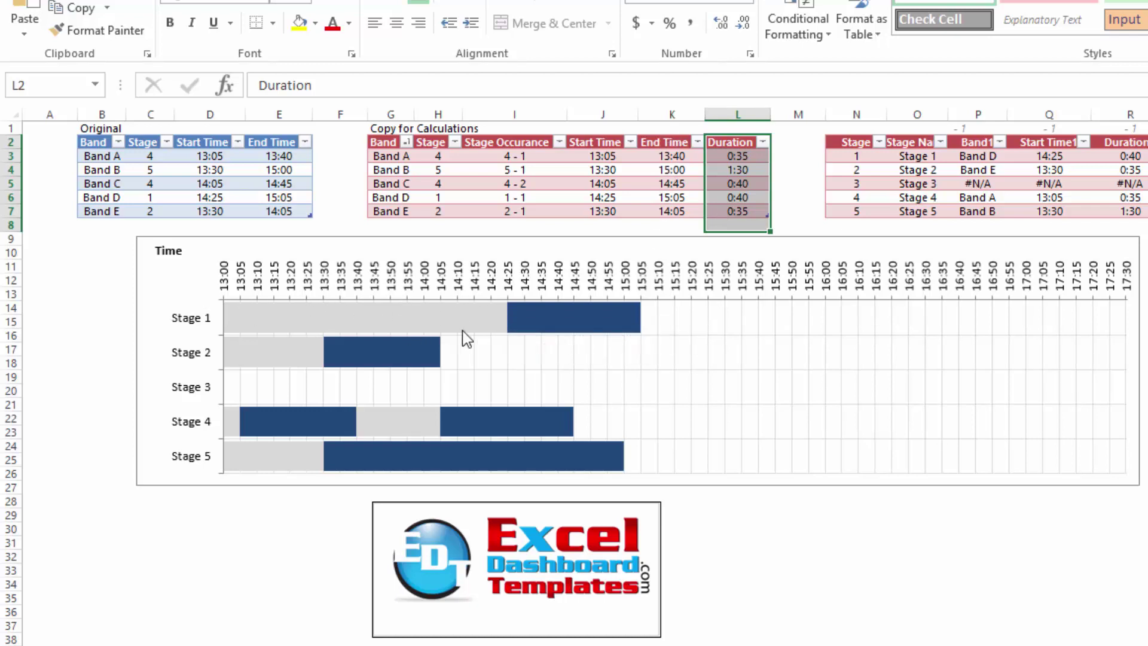
mouse_move(640, 332)
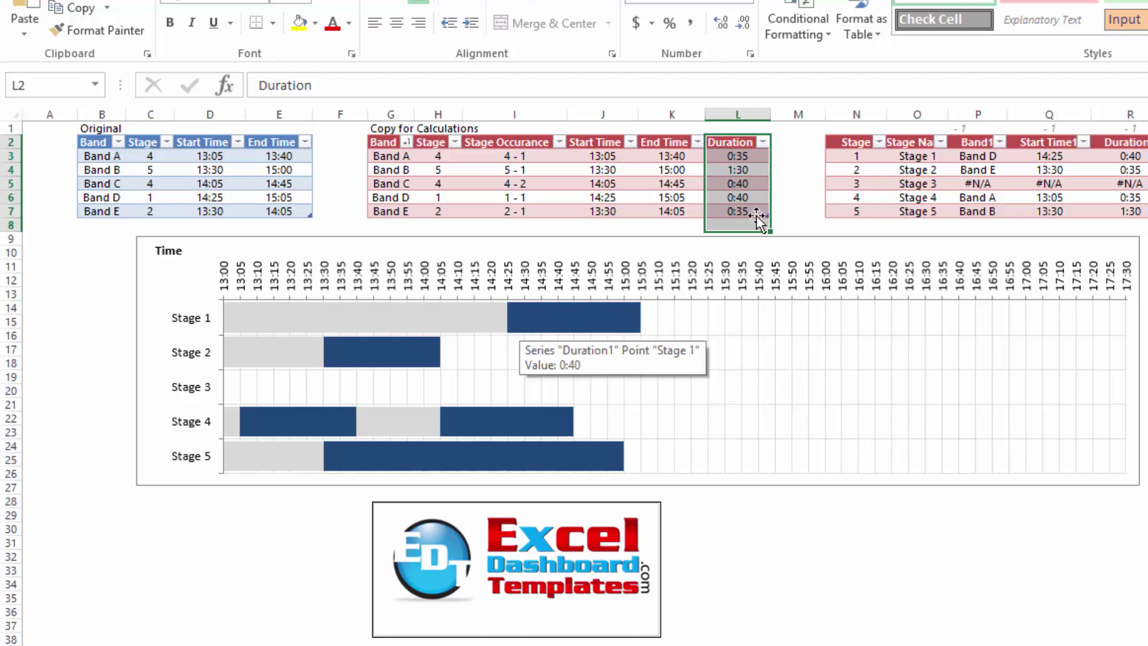
click(847, 167)
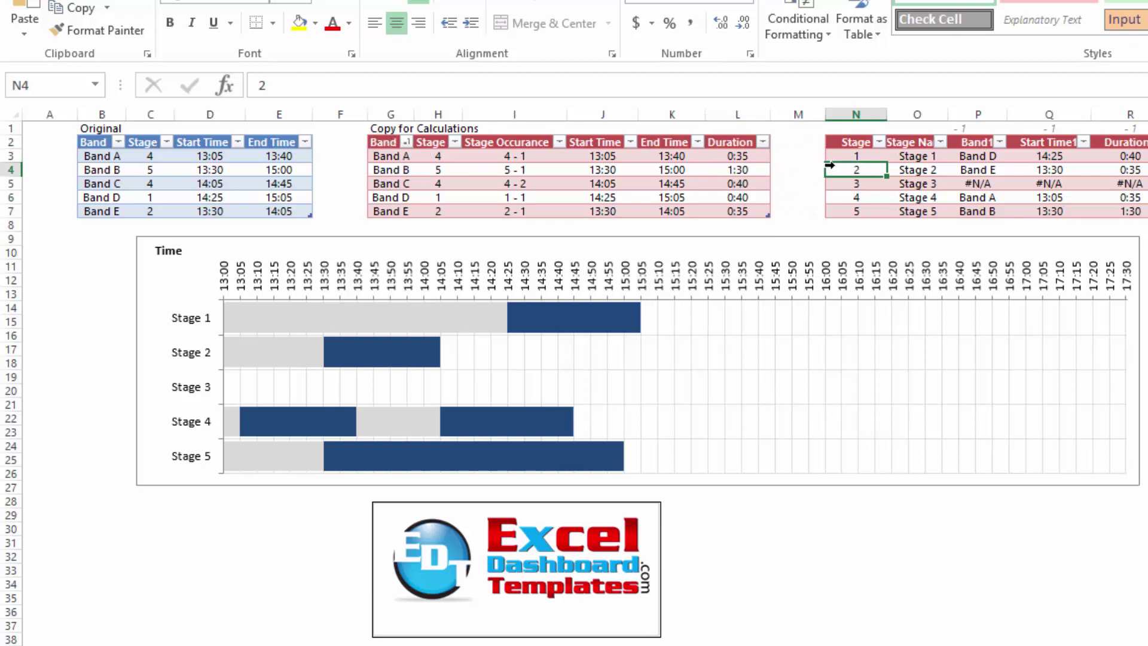
click(848, 157)
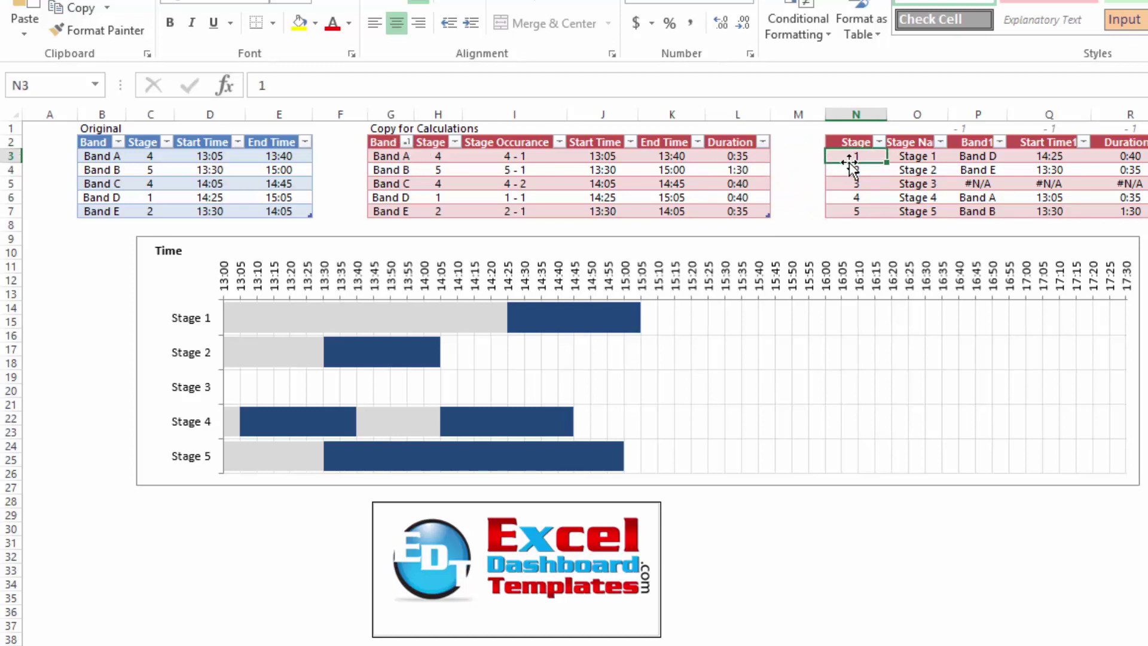
click(912, 157)
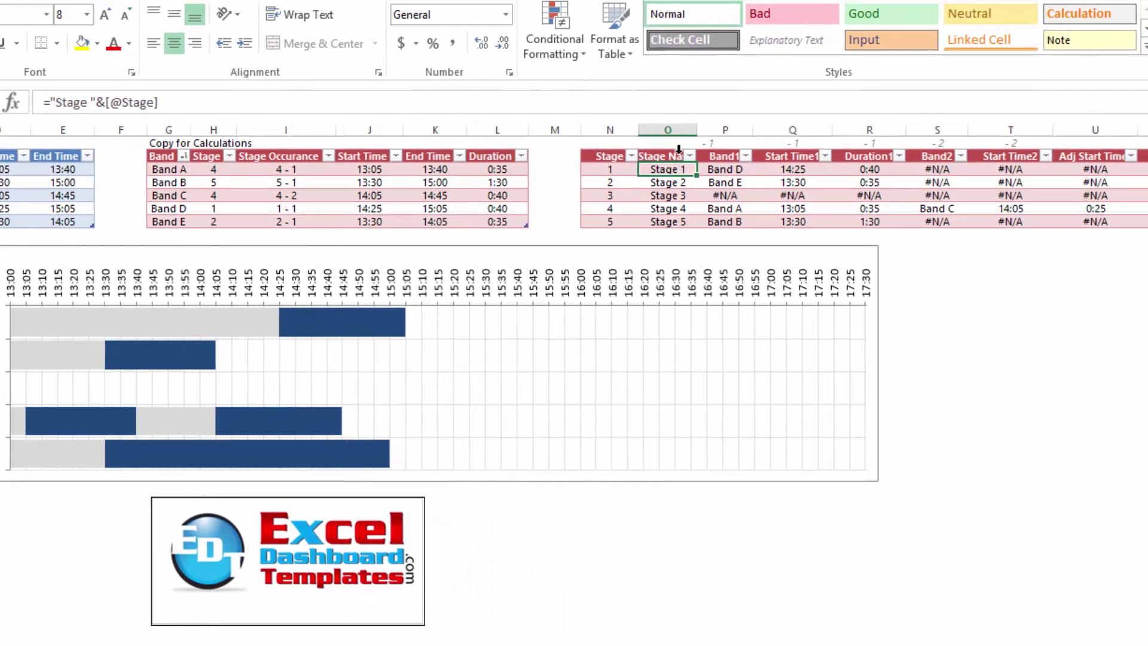
drag(671, 157, 666, 221)
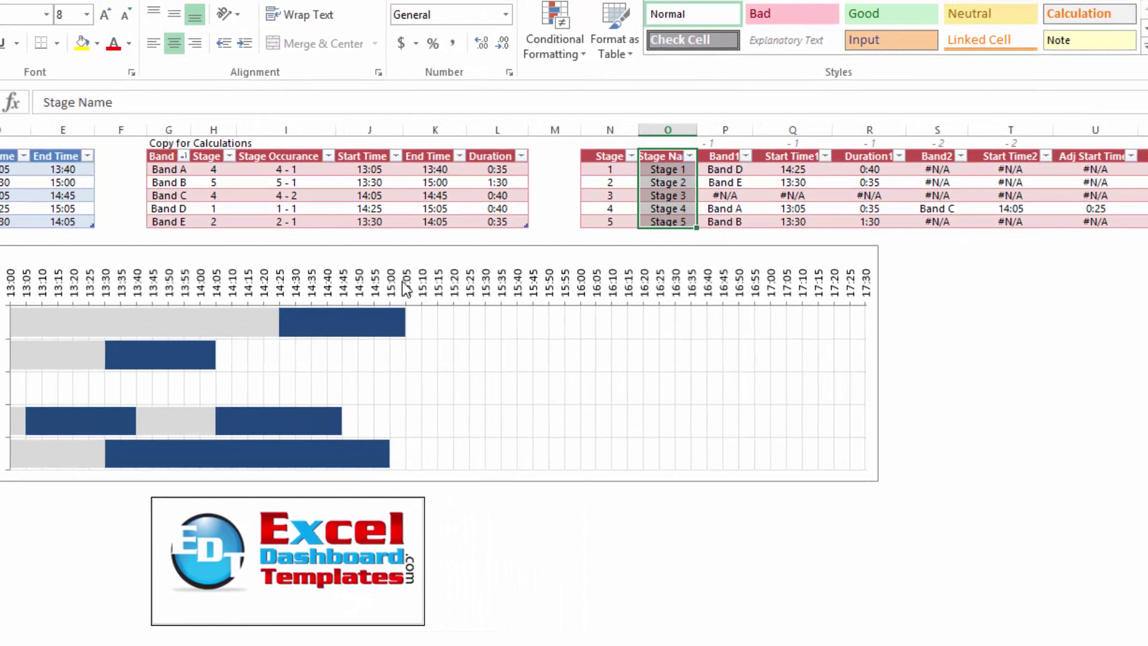
click(663, 183)
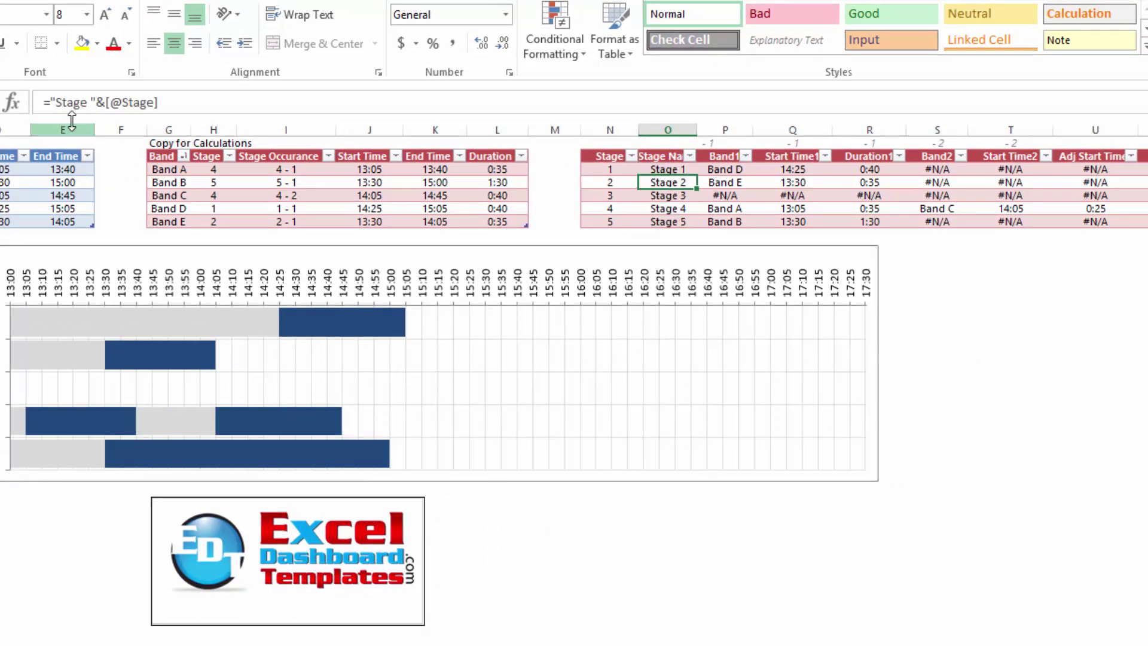
click(627, 180)
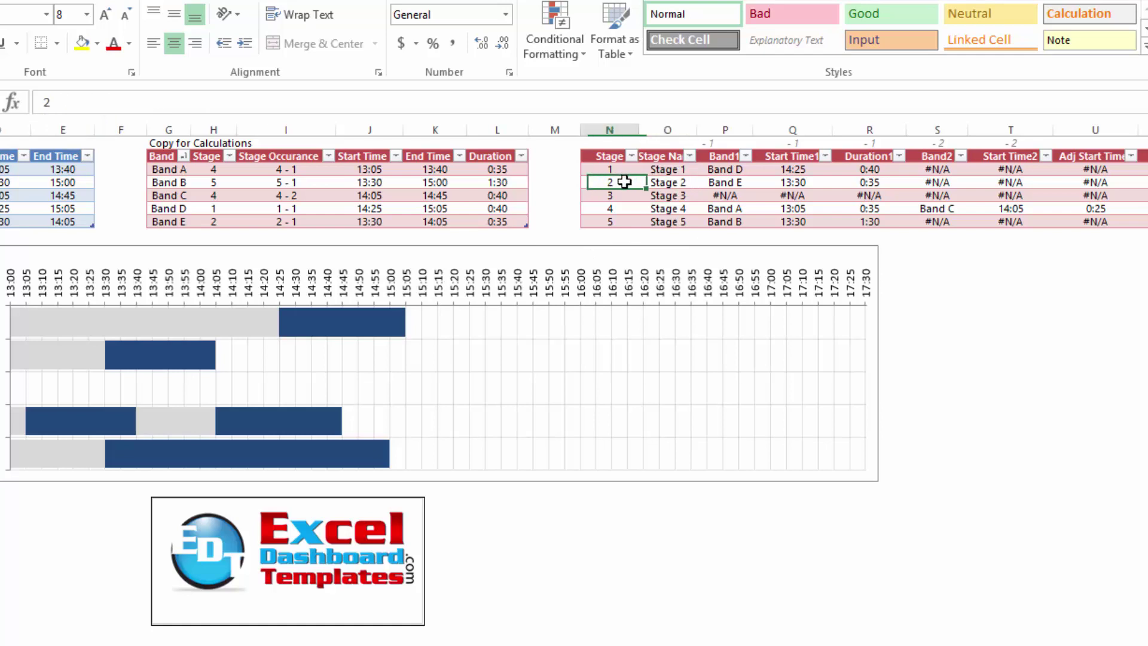
click(727, 185)
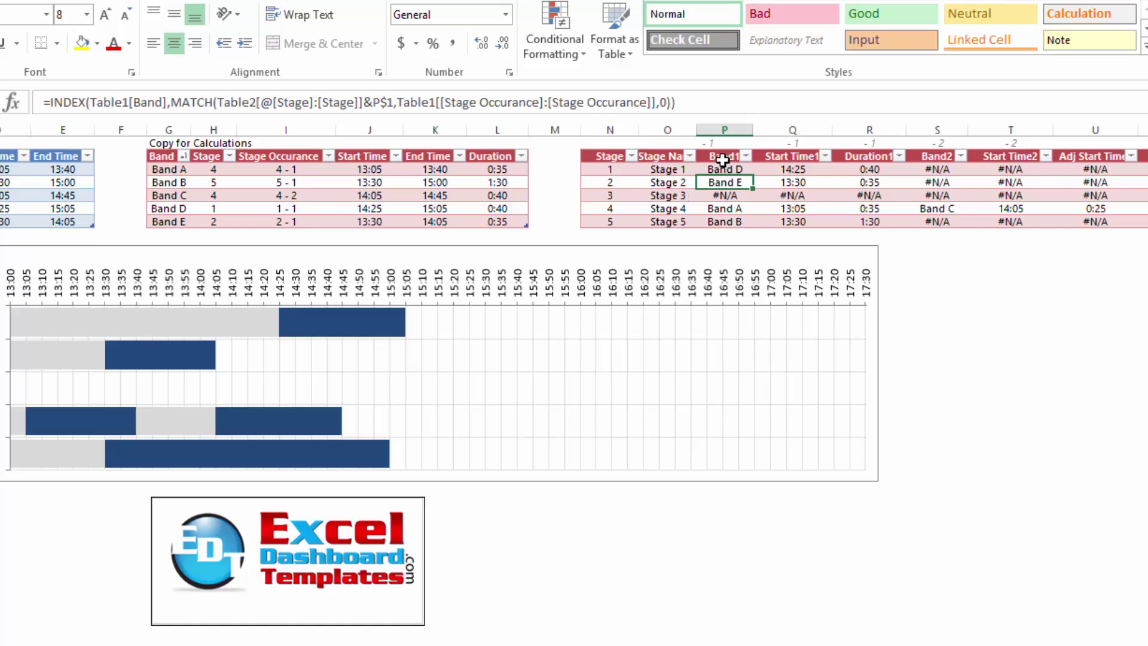
click(720, 167)
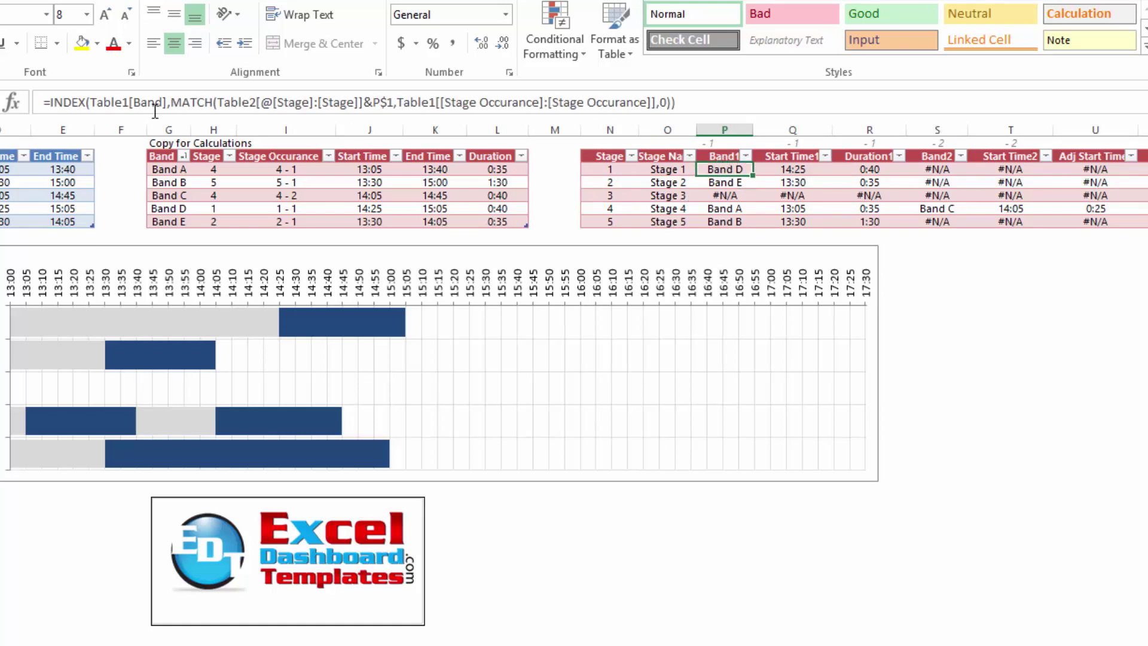
click(70, 106)
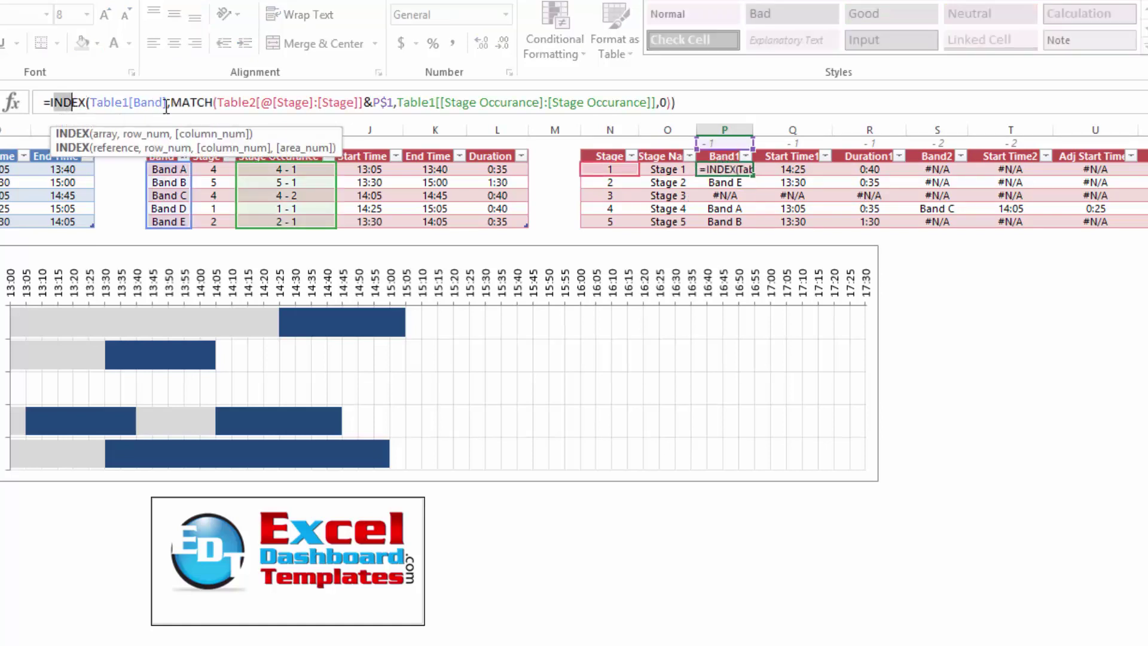
drag(170, 103, 198, 102)
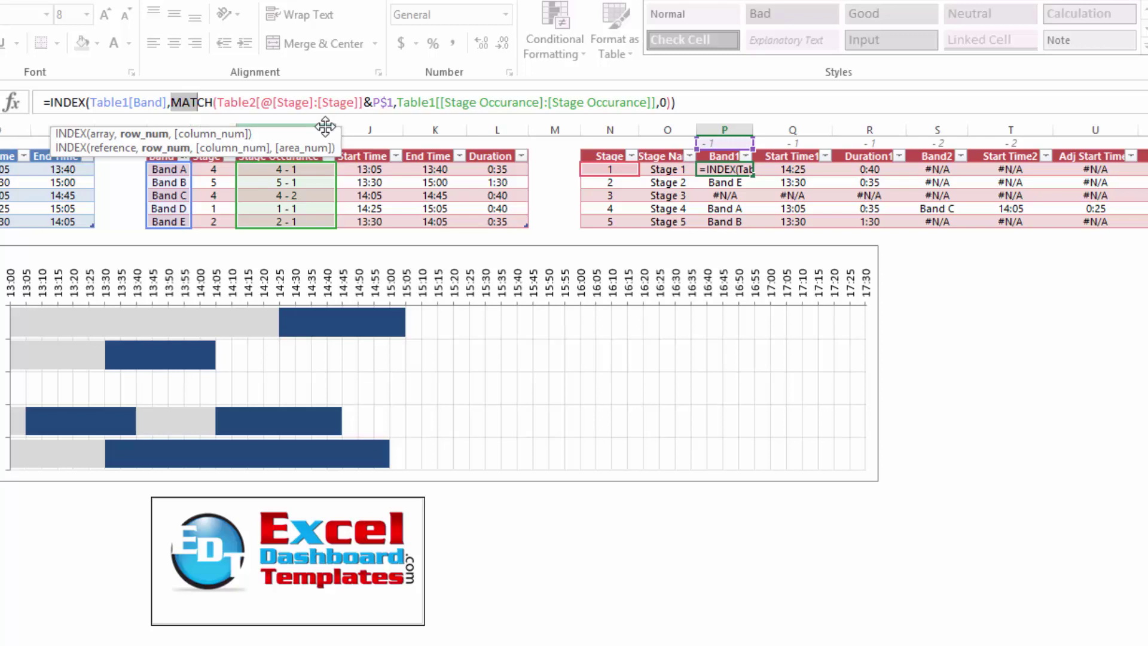
drag(89, 102, 170, 100)
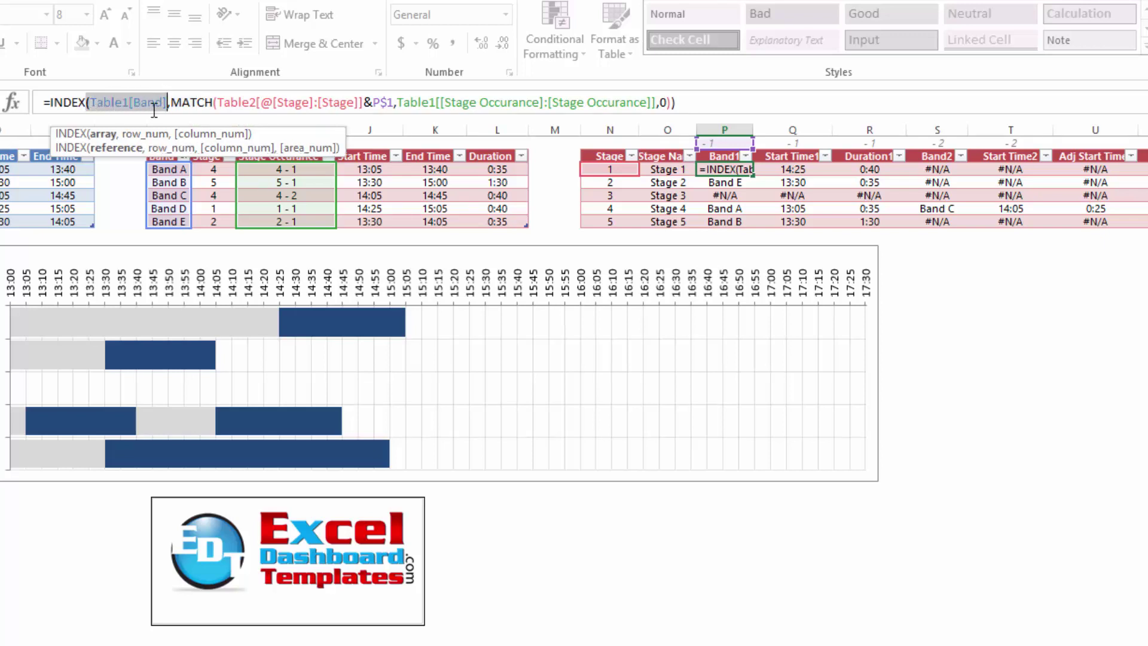
click(185, 102)
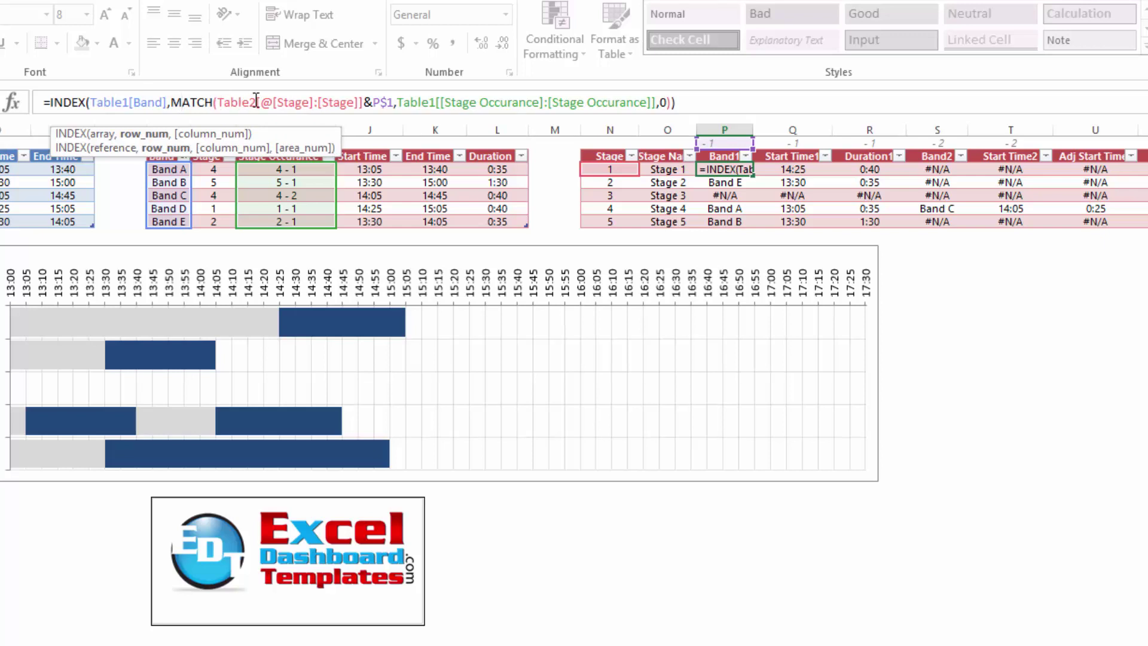
drag(263, 102, 396, 97)
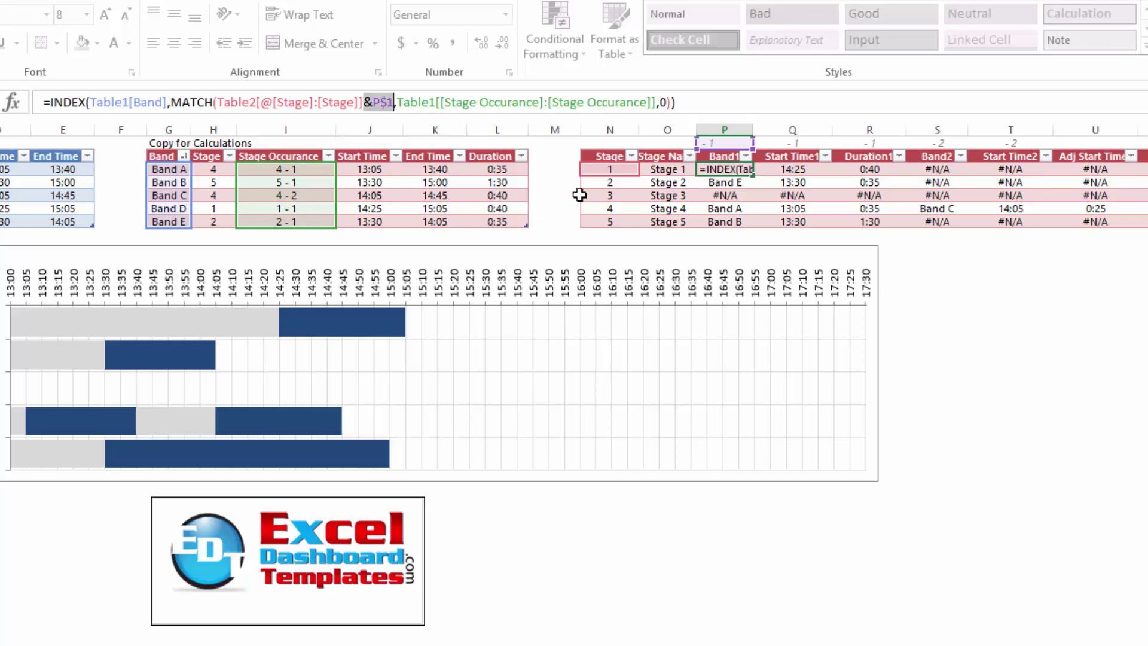
key(ctrl+Return)
click(725, 183)
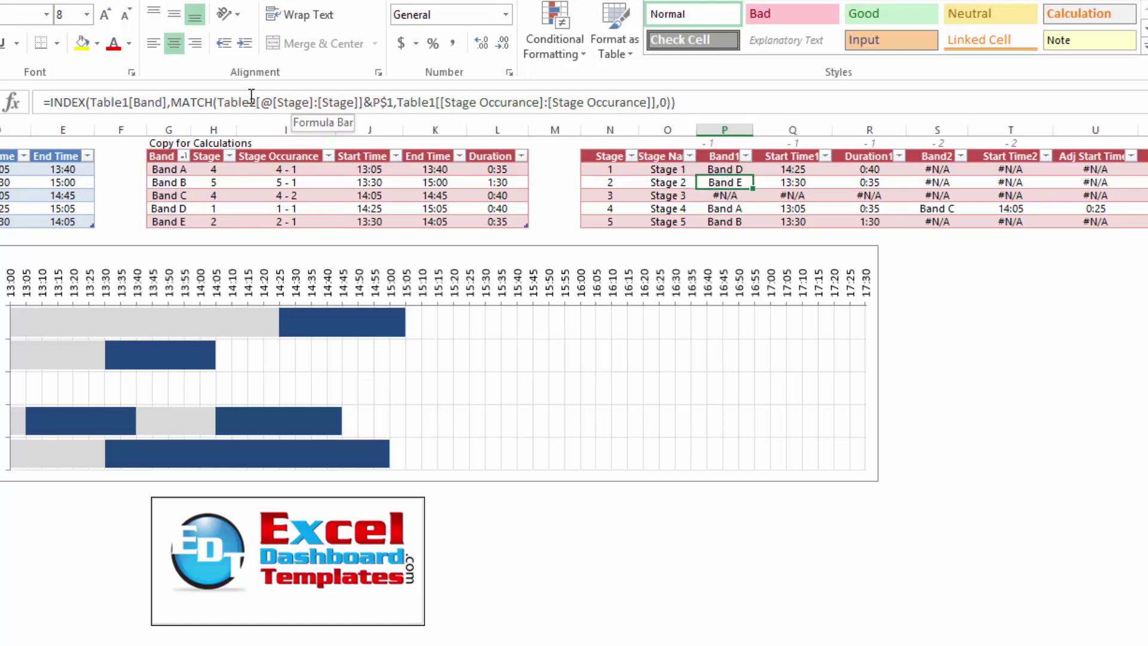
drag(226, 98, 366, 109)
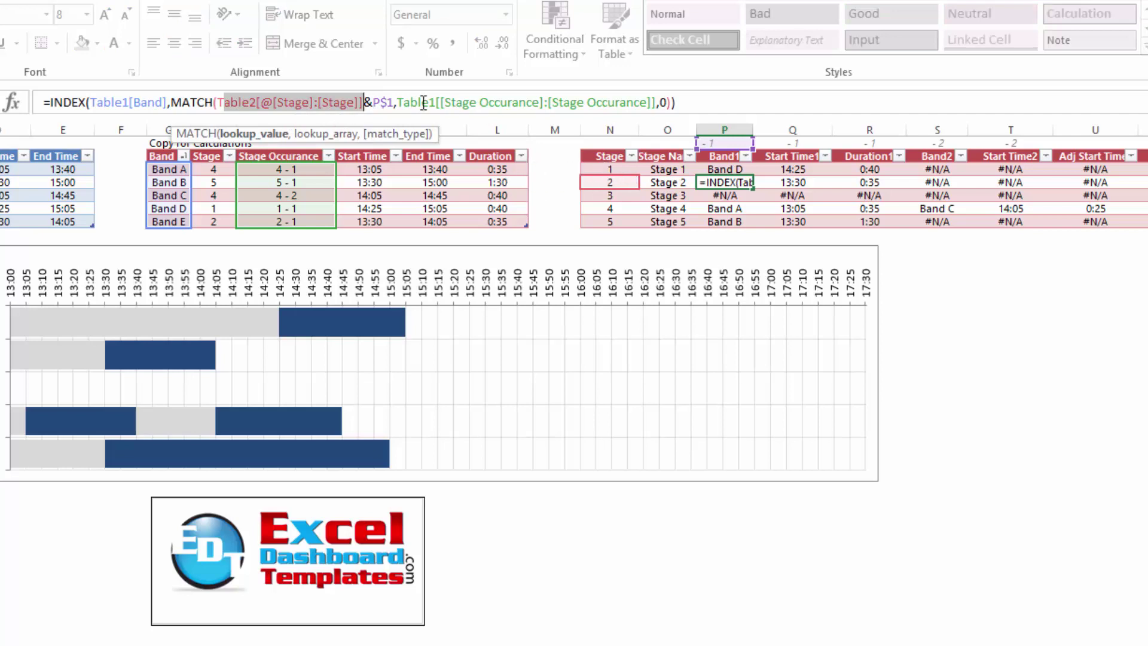
double_click(382, 103)
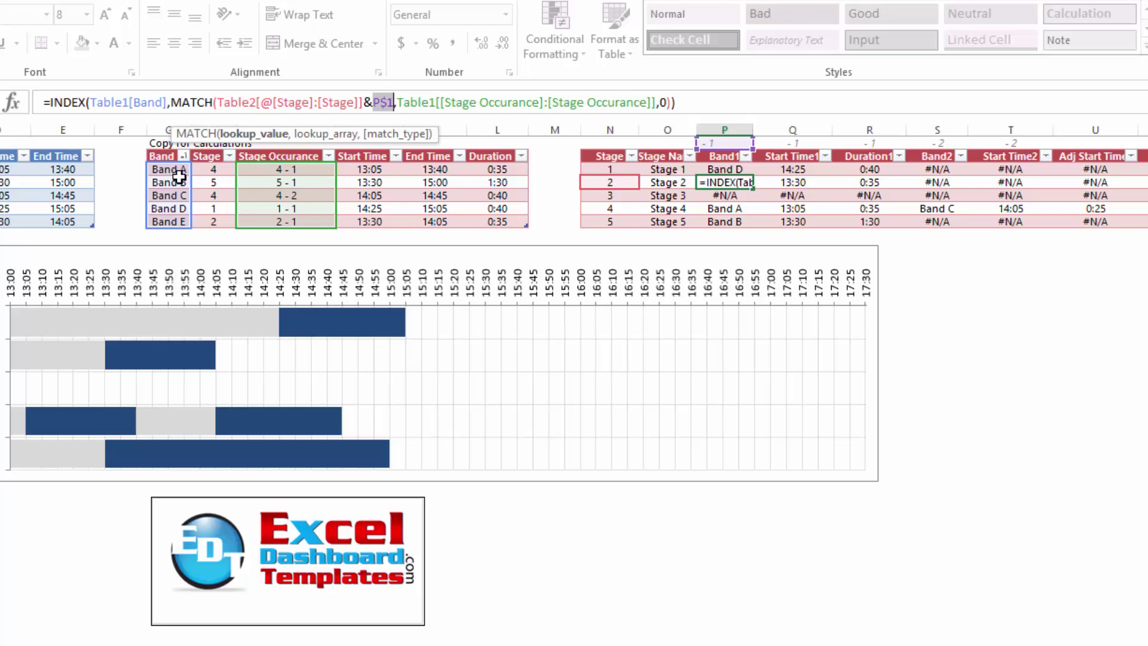
double_click(662, 104)
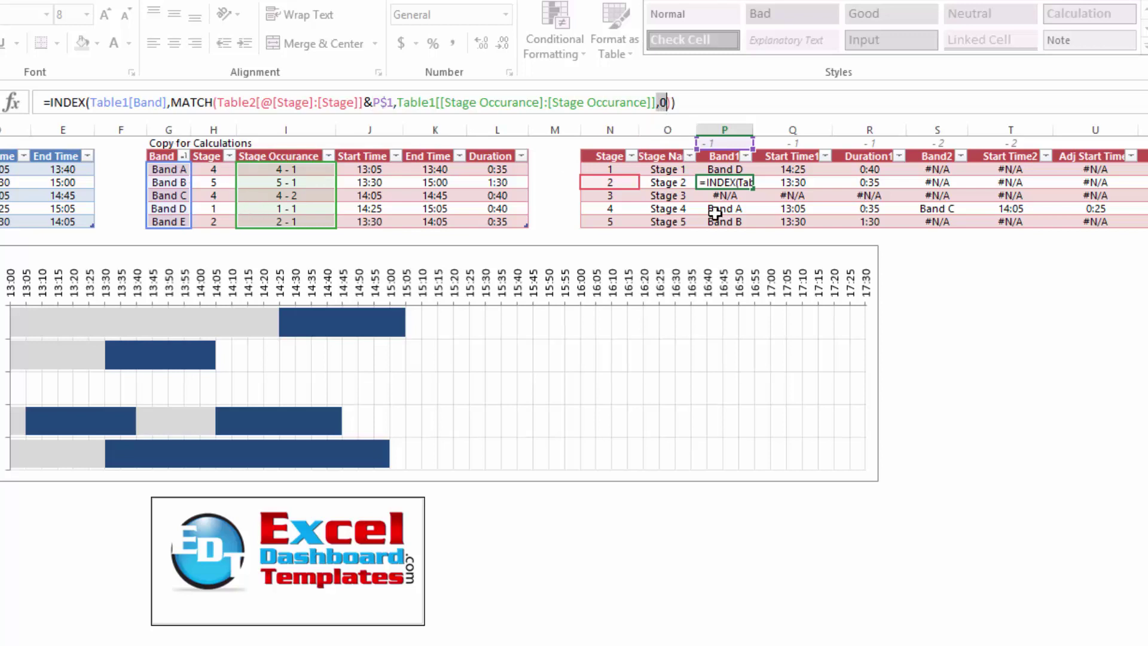
key(ctrl+Return)
drag(733, 170, 732, 223)
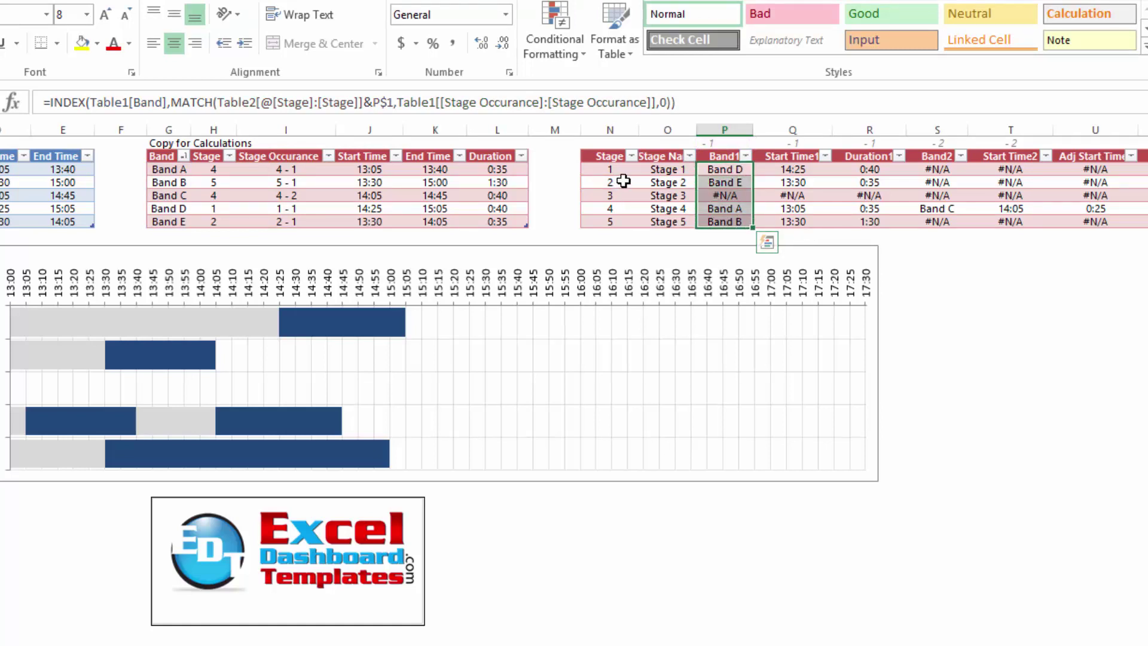
click(785, 173)
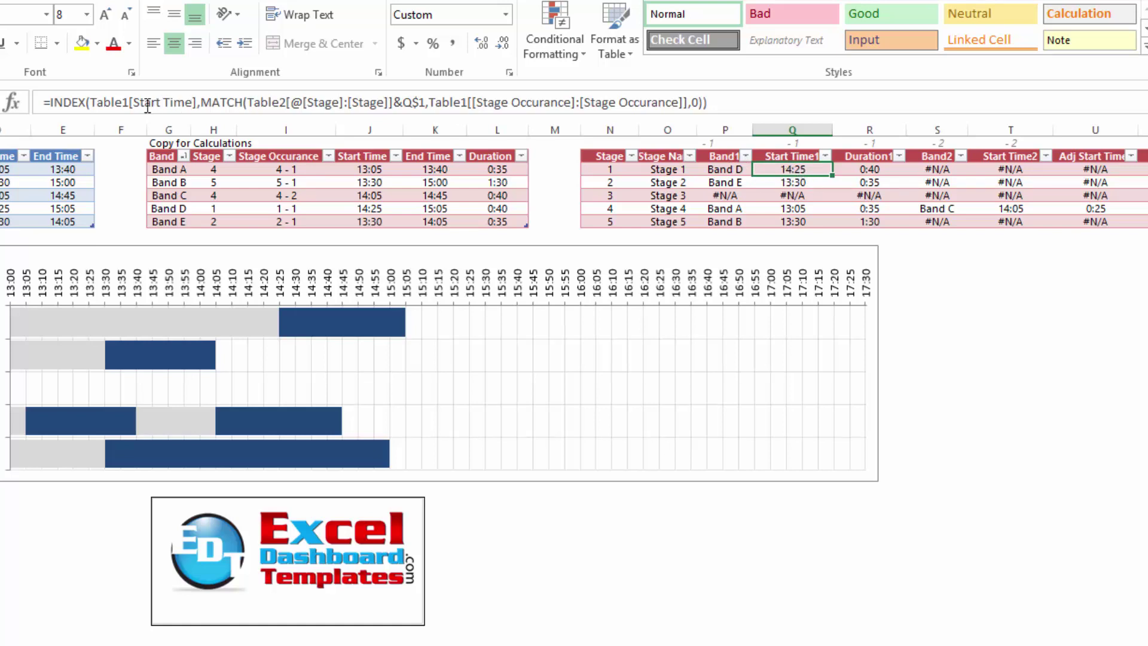
click(711, 169)
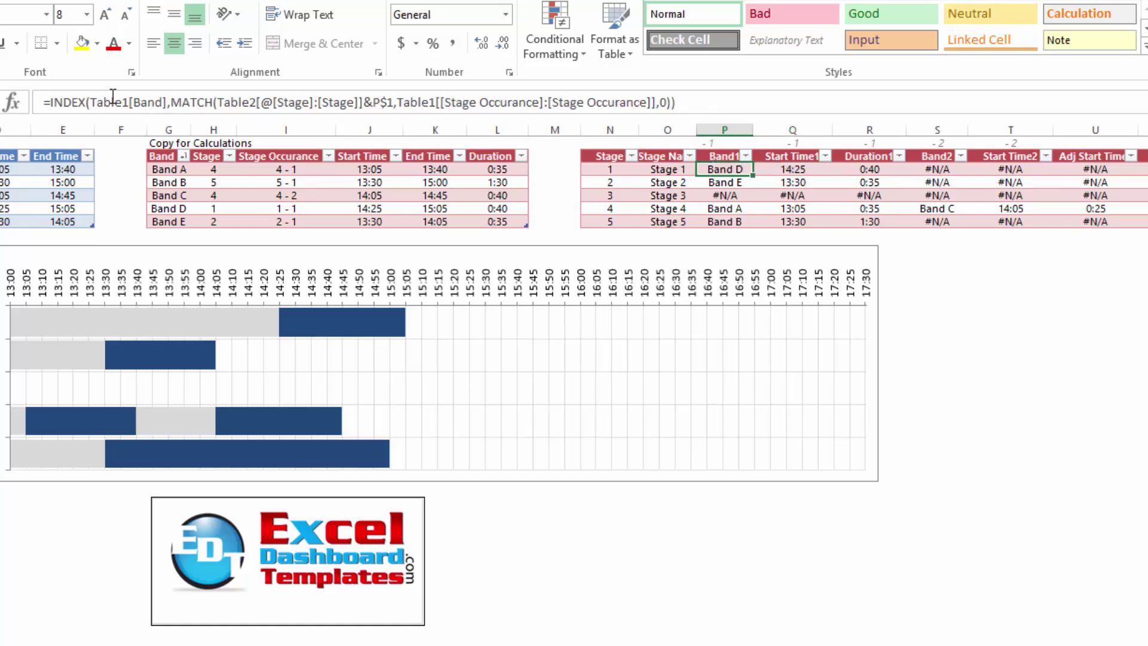
drag(113, 96, 182, 102)
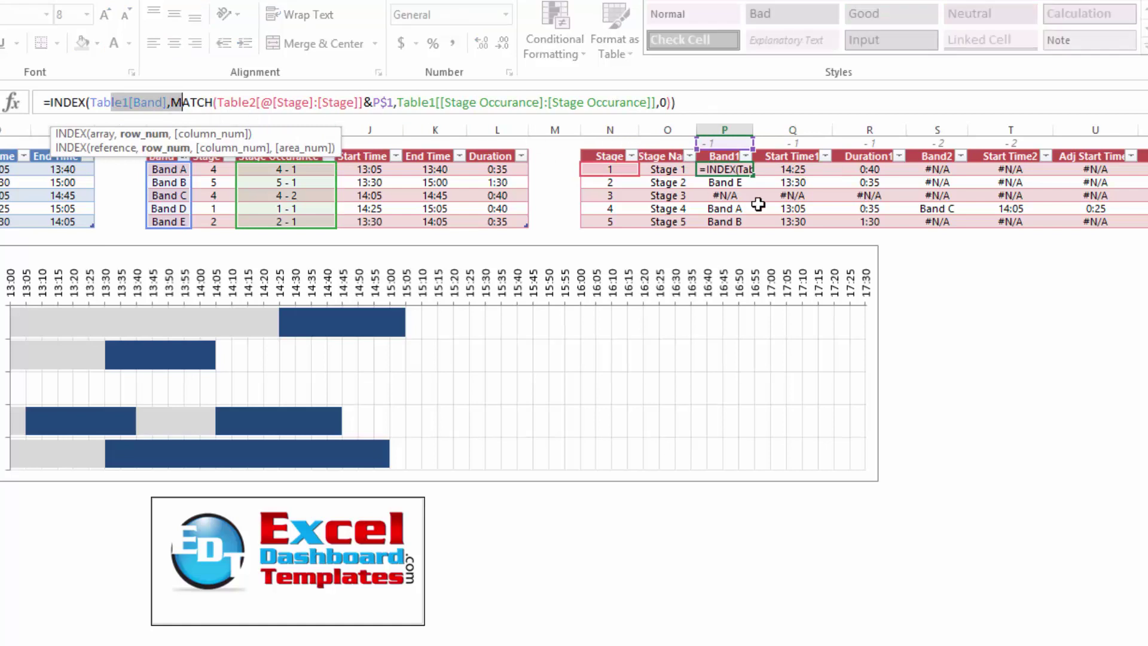
key(Escape)
click(792, 169)
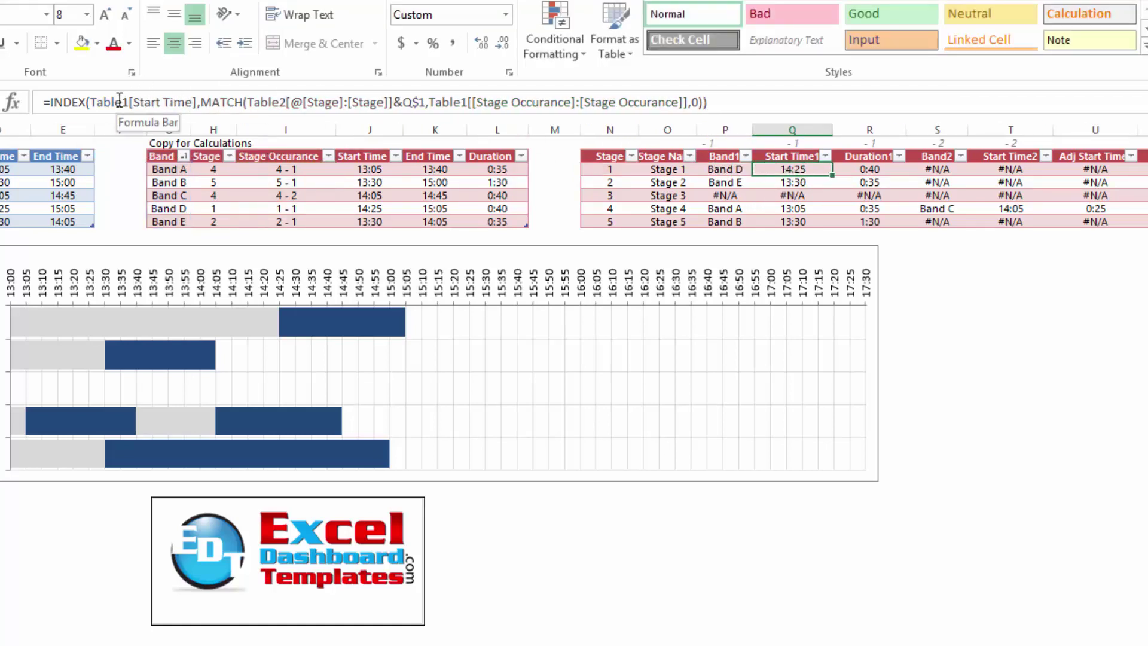
drag(104, 102, 195, 101)
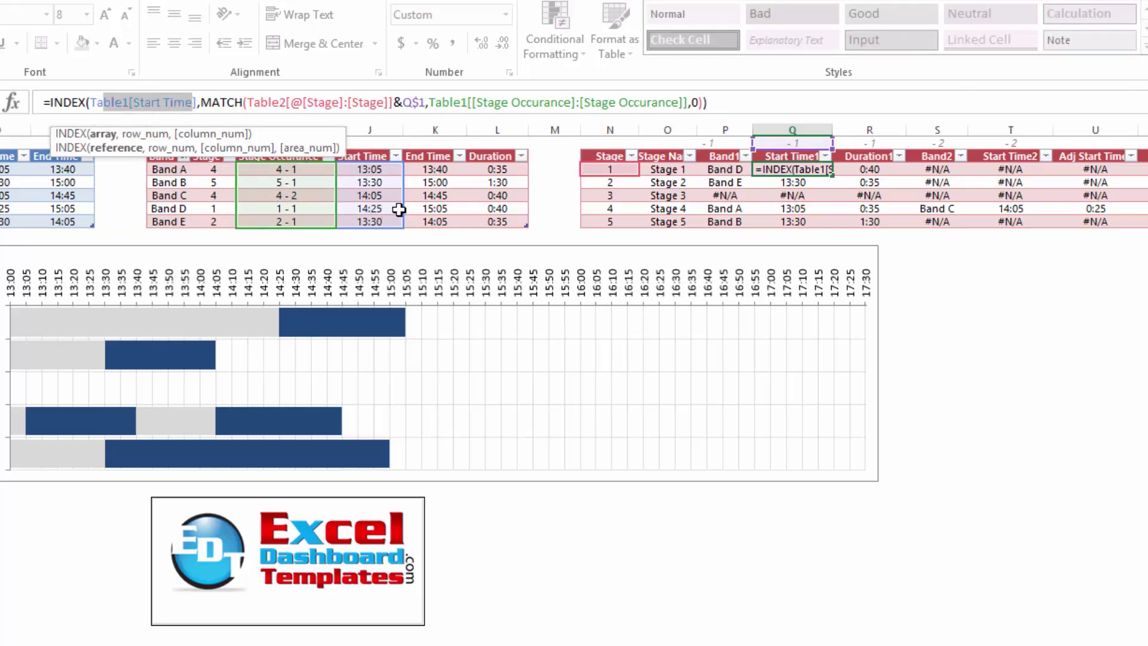
key(Escape)
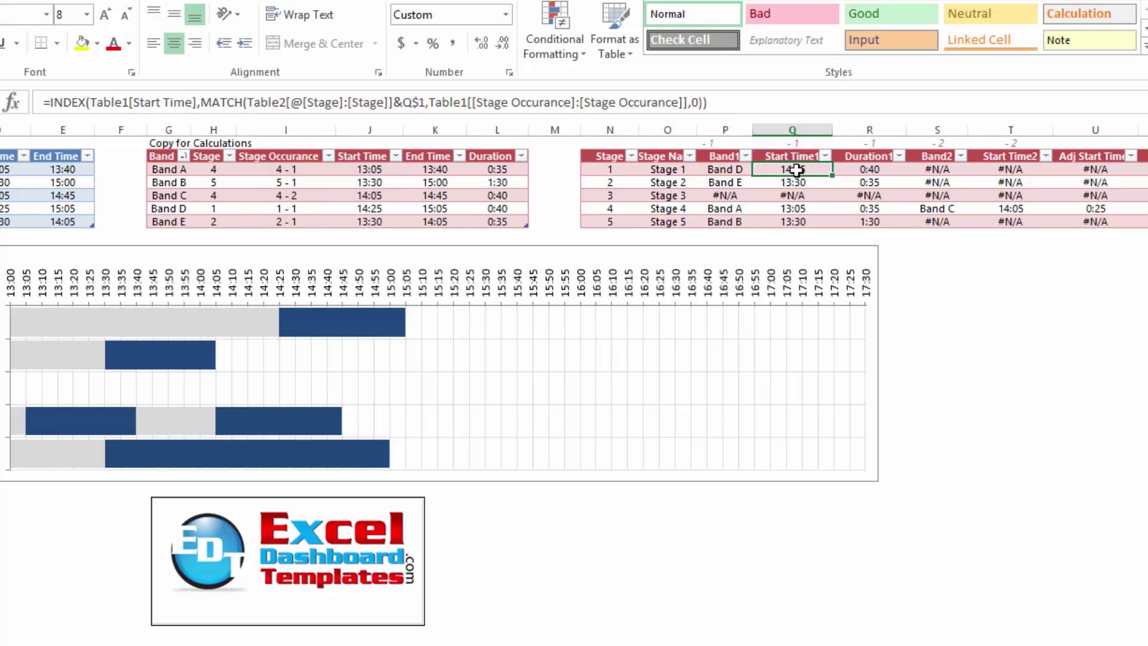
click(864, 168)
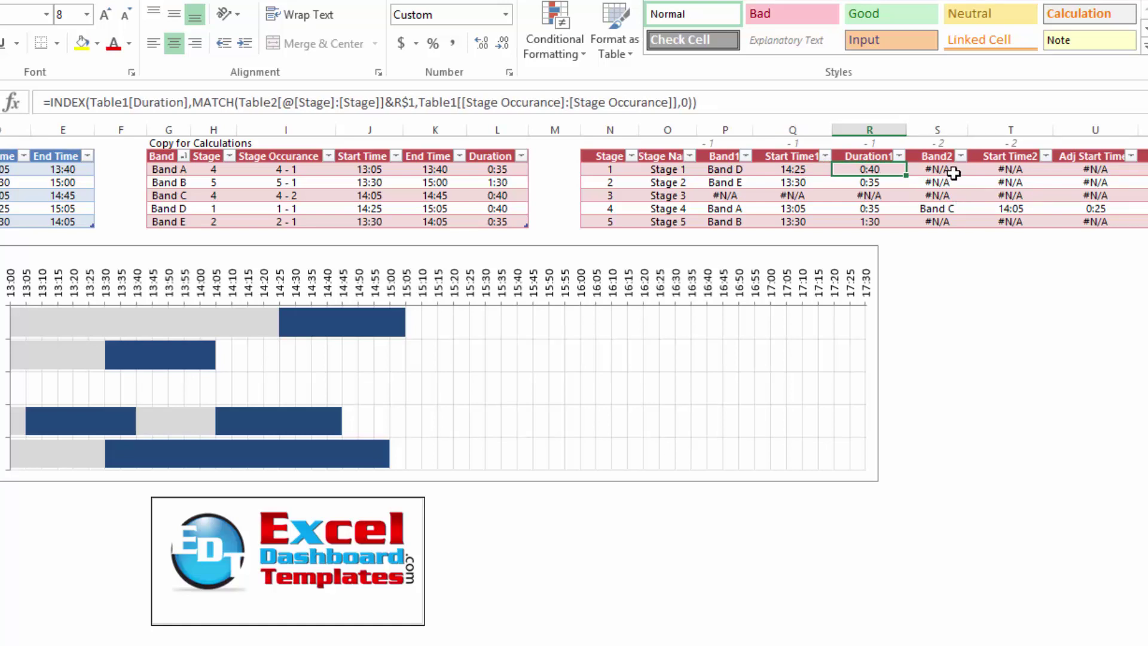
click(937, 144)
drag(937, 144, 994, 143)
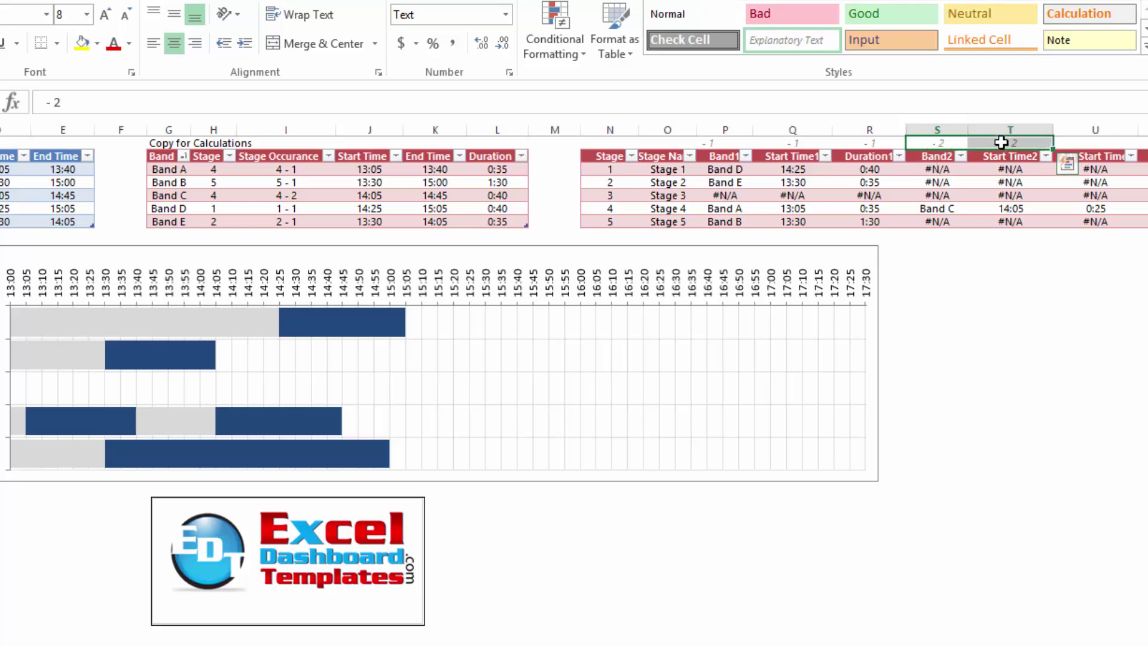
click(1145, 144)
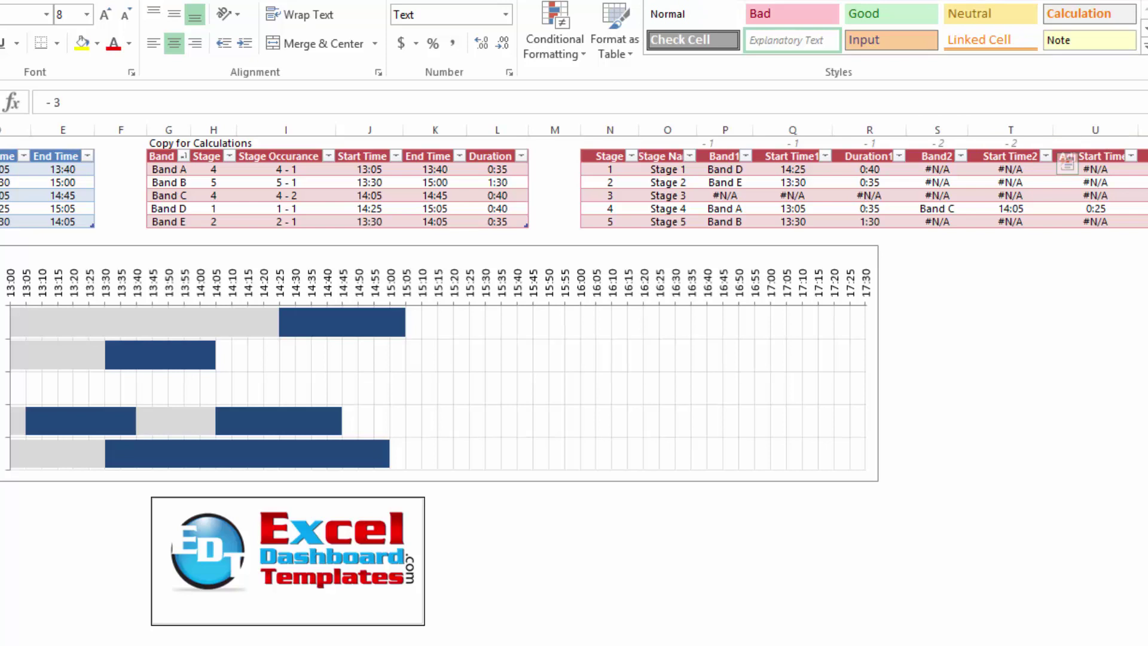
key(Escape)
click(915, 170)
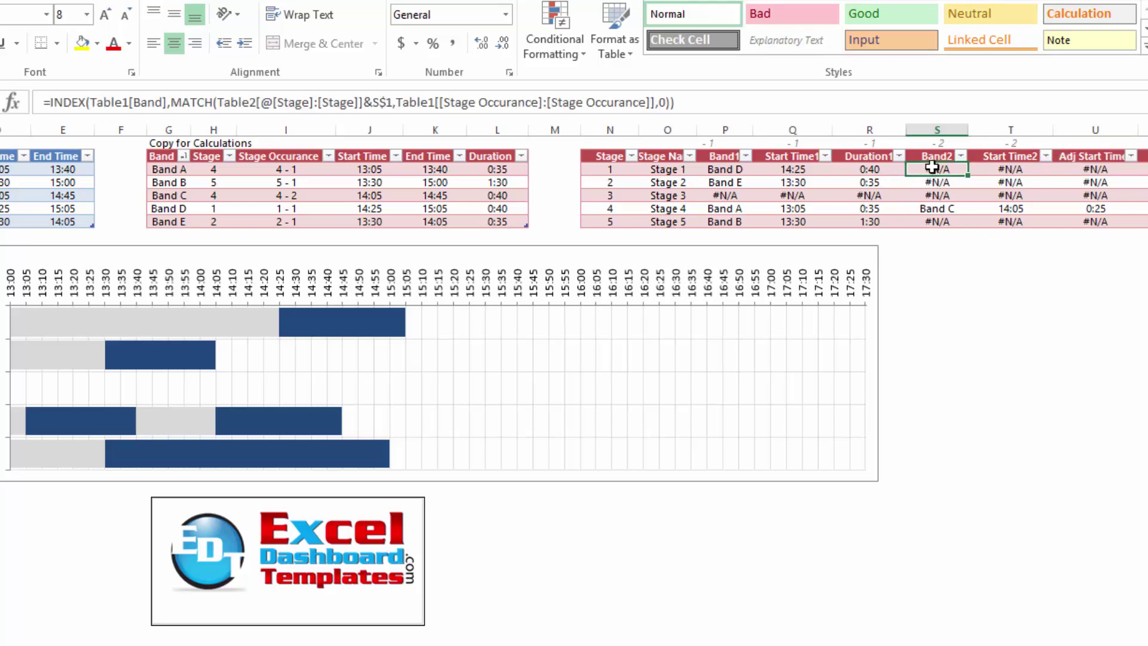
drag(936, 156, 930, 220)
key(Down)
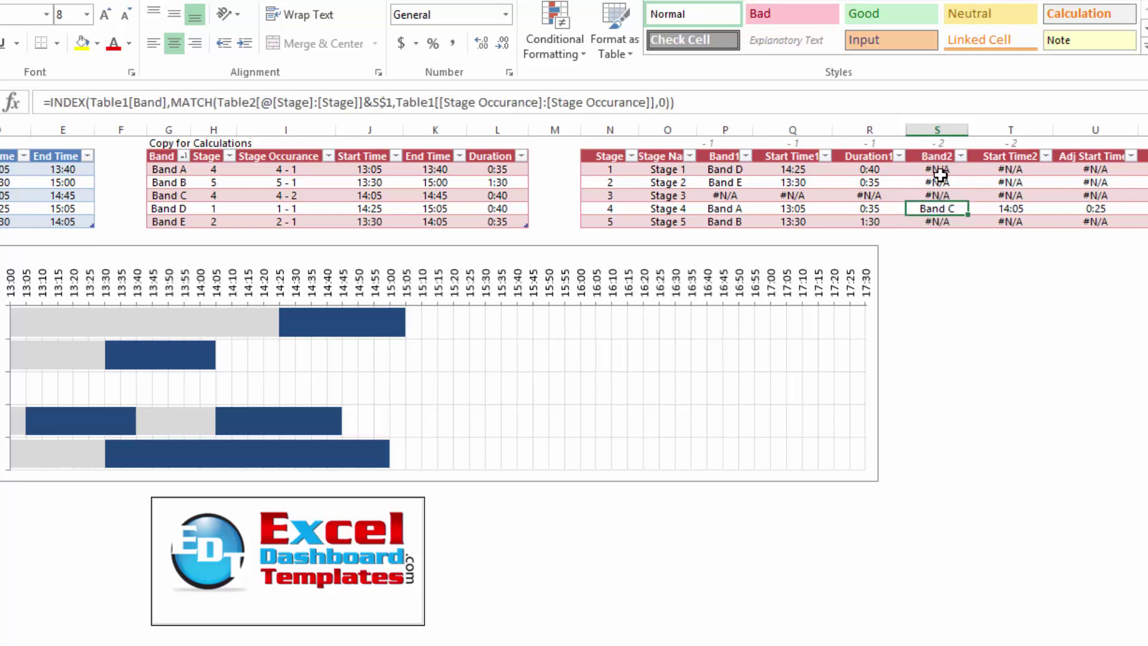
click(936, 208)
click(206, 172)
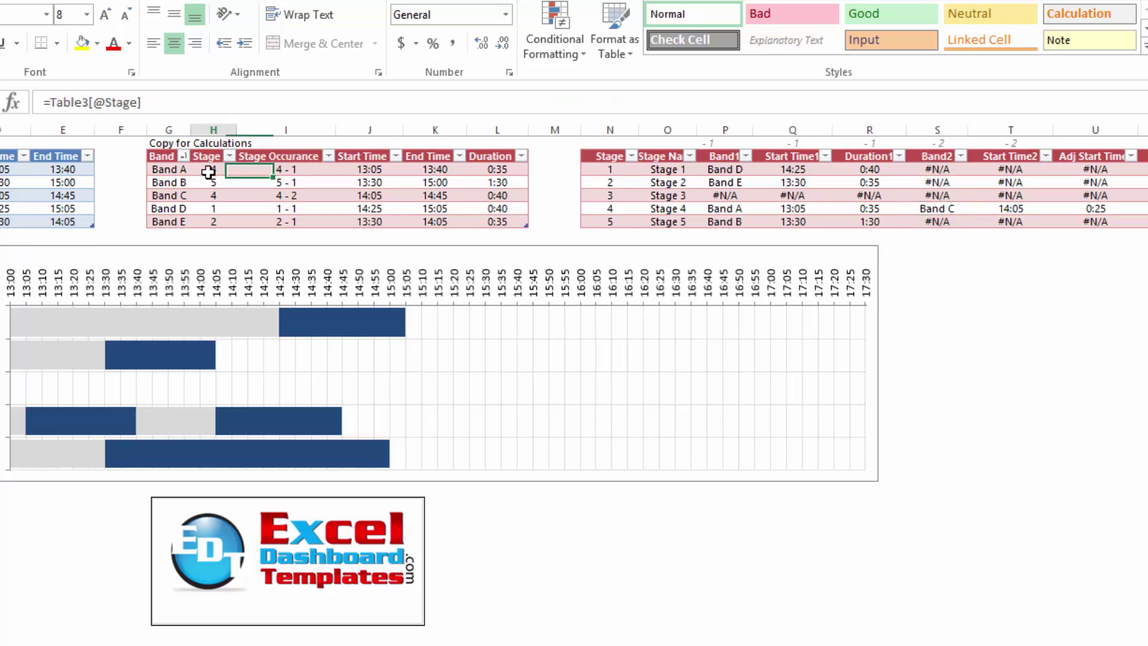
click(208, 197)
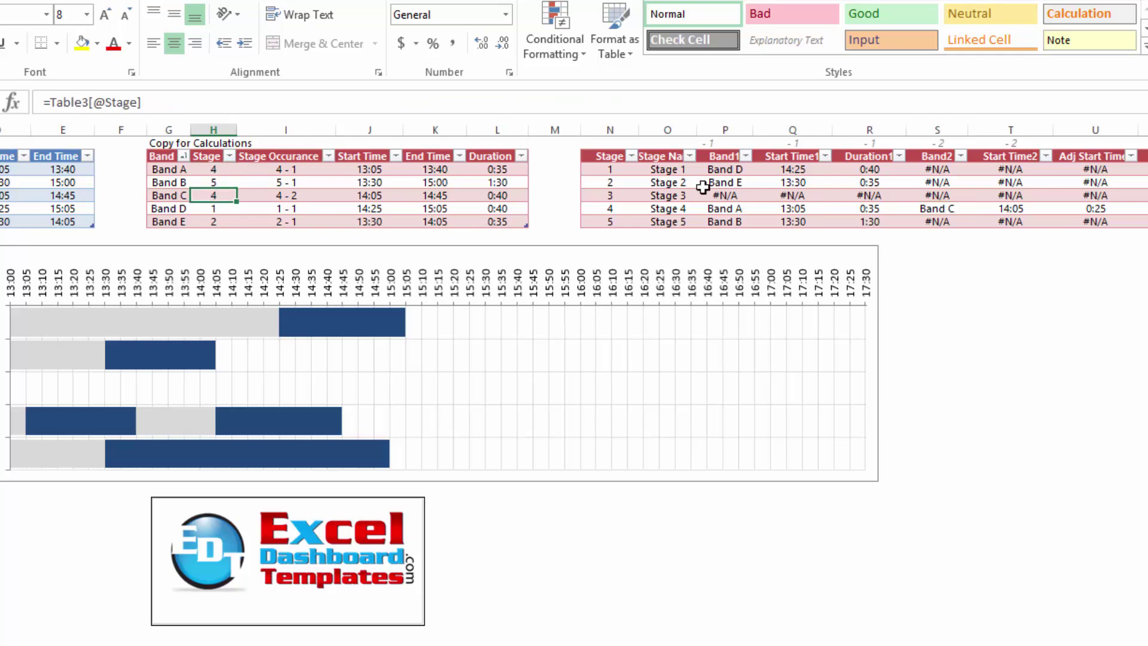
drag(936, 174, 937, 221)
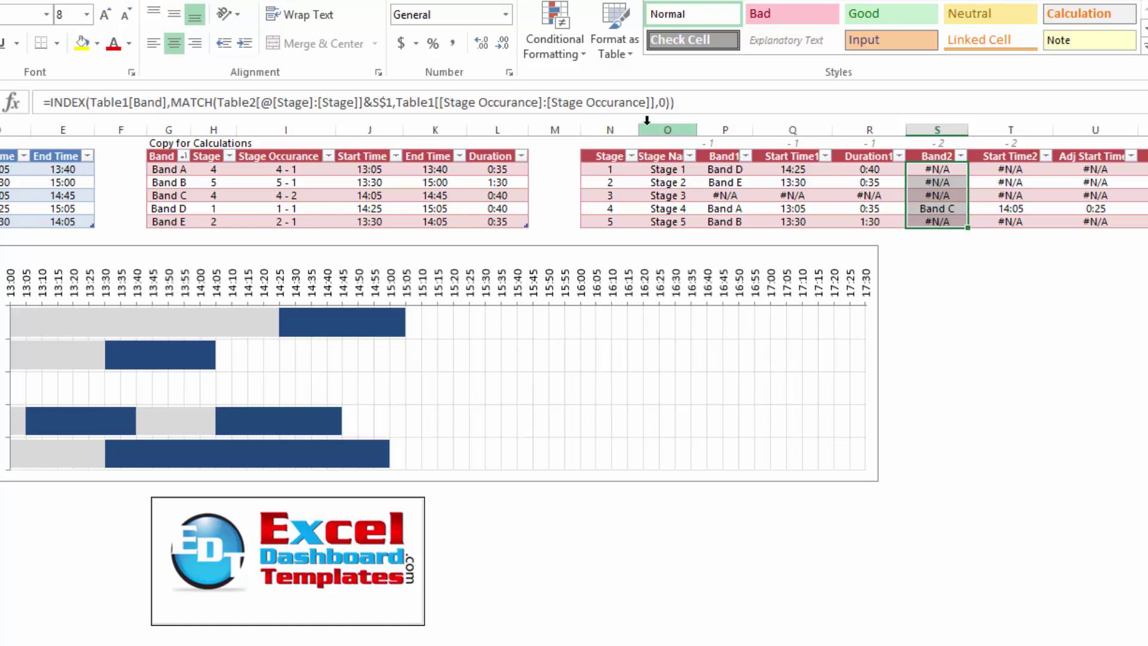
click(934, 171)
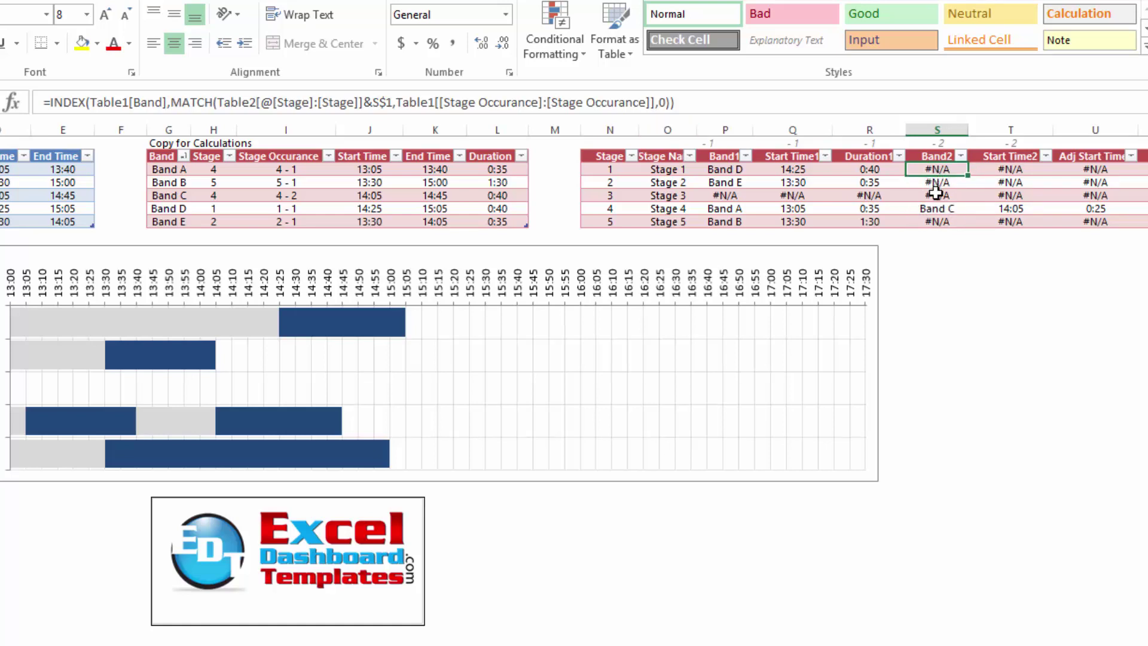
click(956, 209)
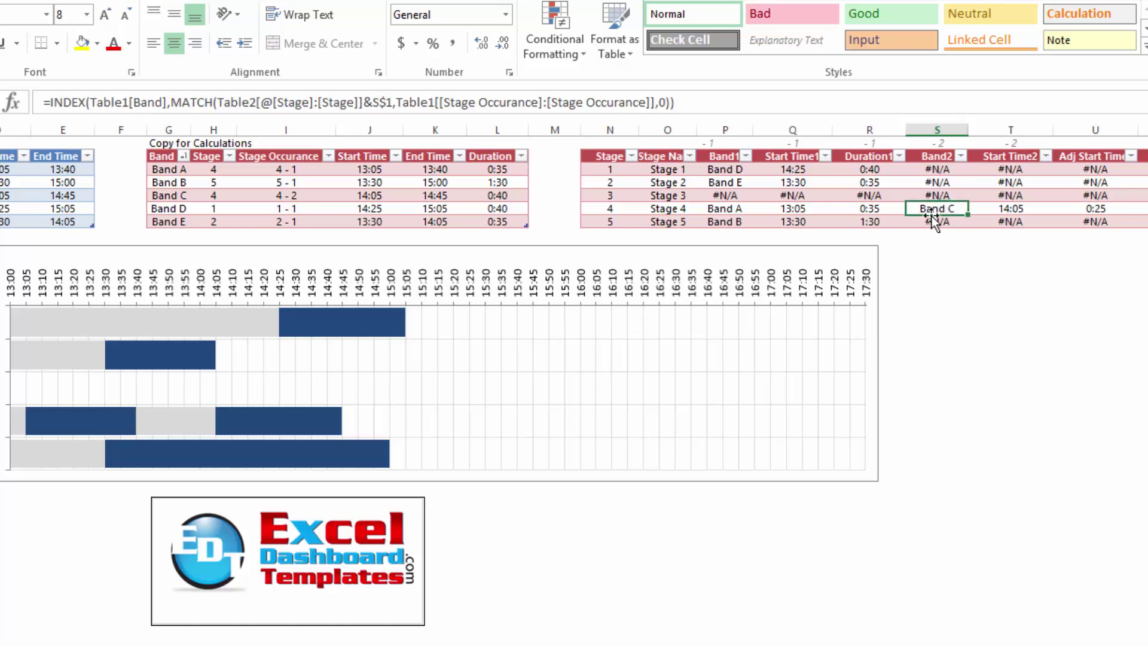
click(1022, 208)
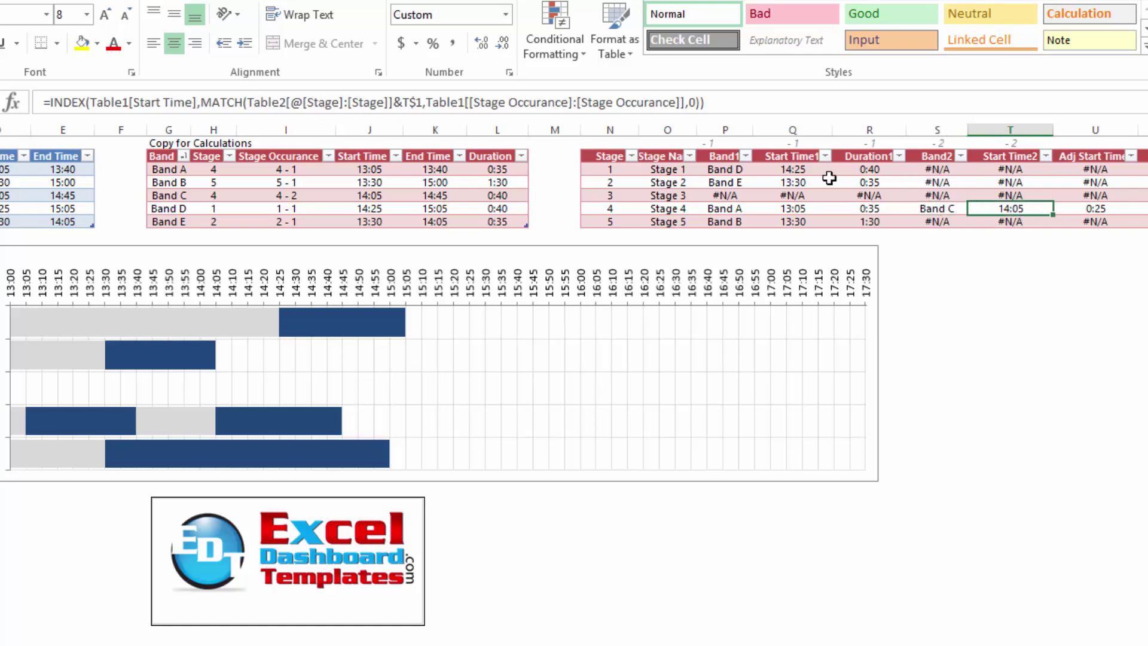
click(1091, 213)
click(950, 210)
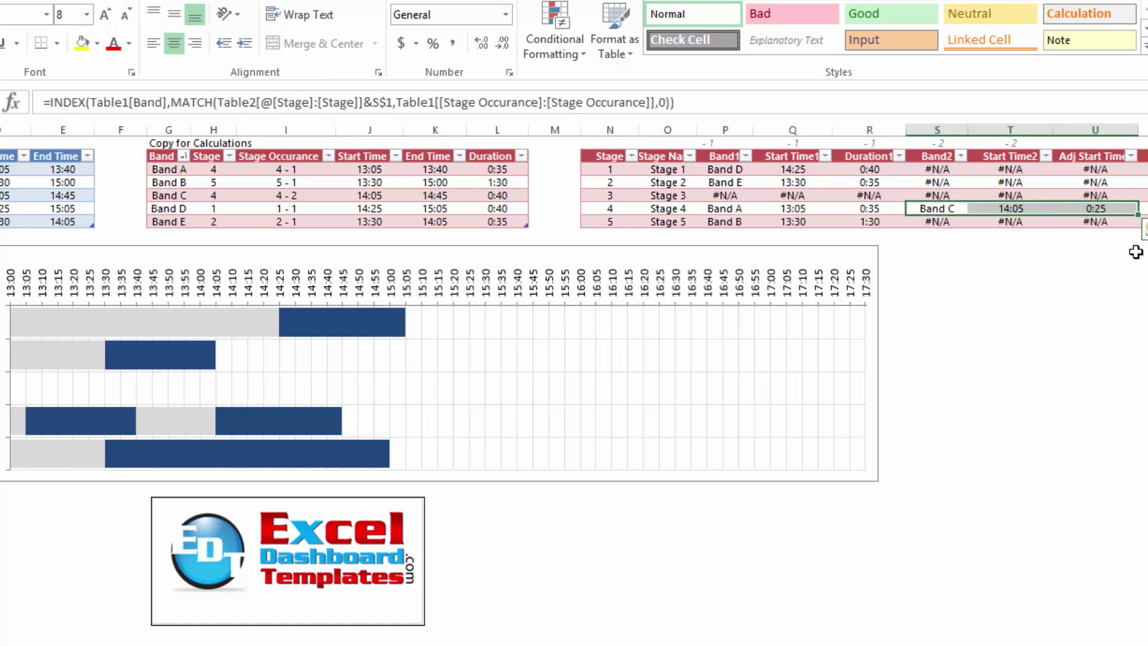
click(1106, 259)
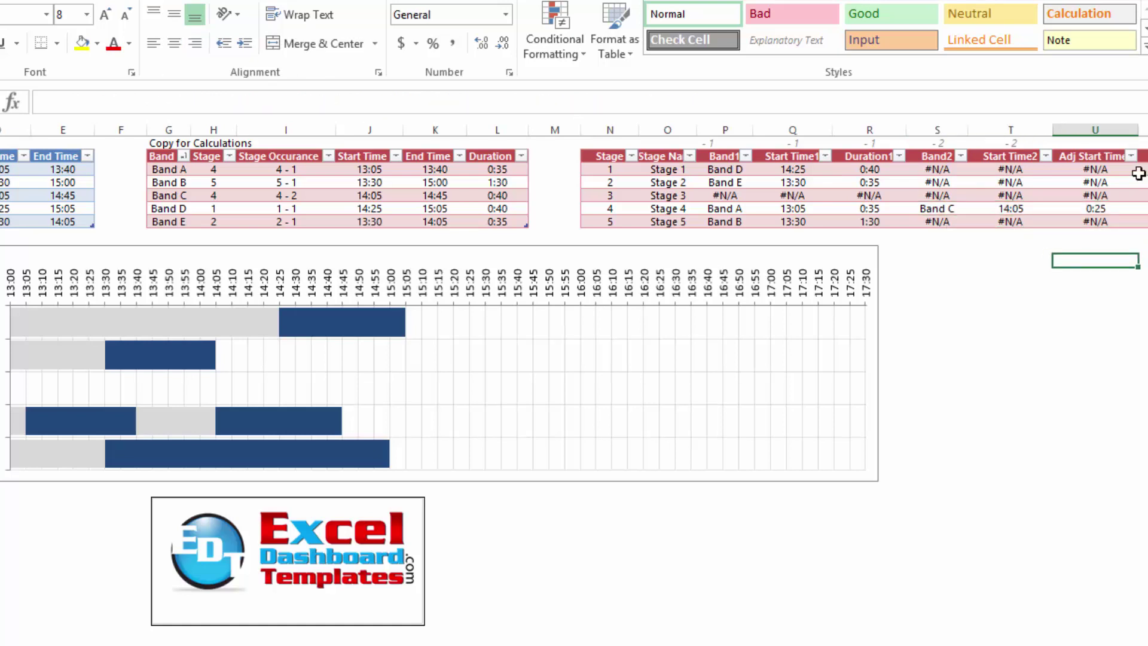
Step: Select the Adj Start Time column and each Stage 4 chart series to reveal their source ranges
drag(1094, 146, 1094, 224)
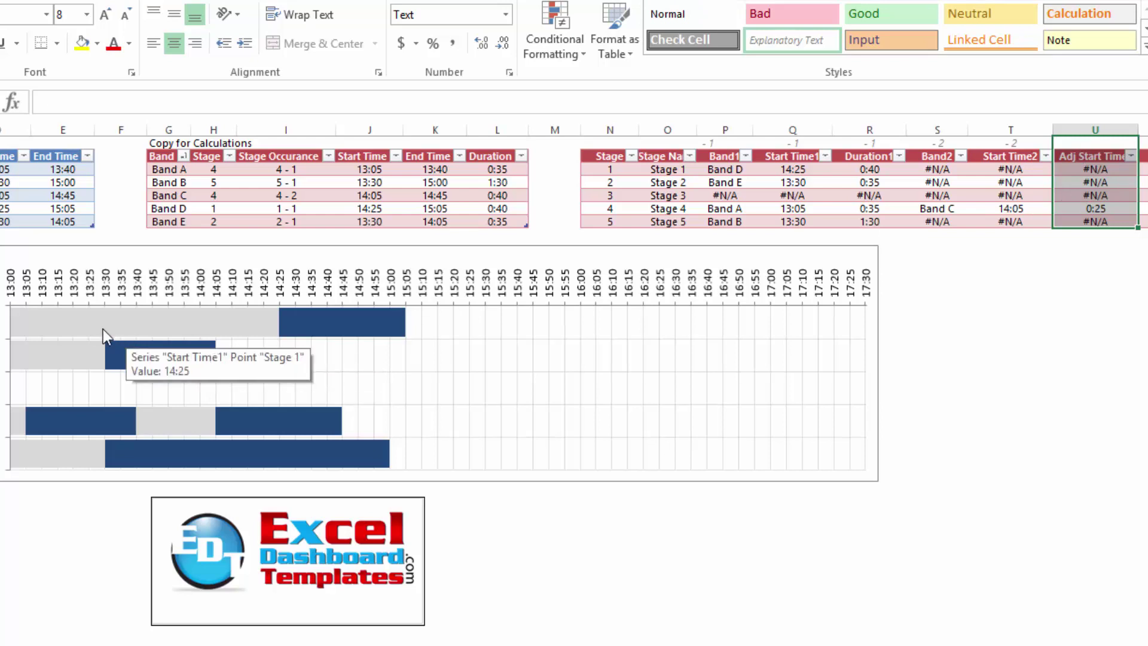
click(43, 321)
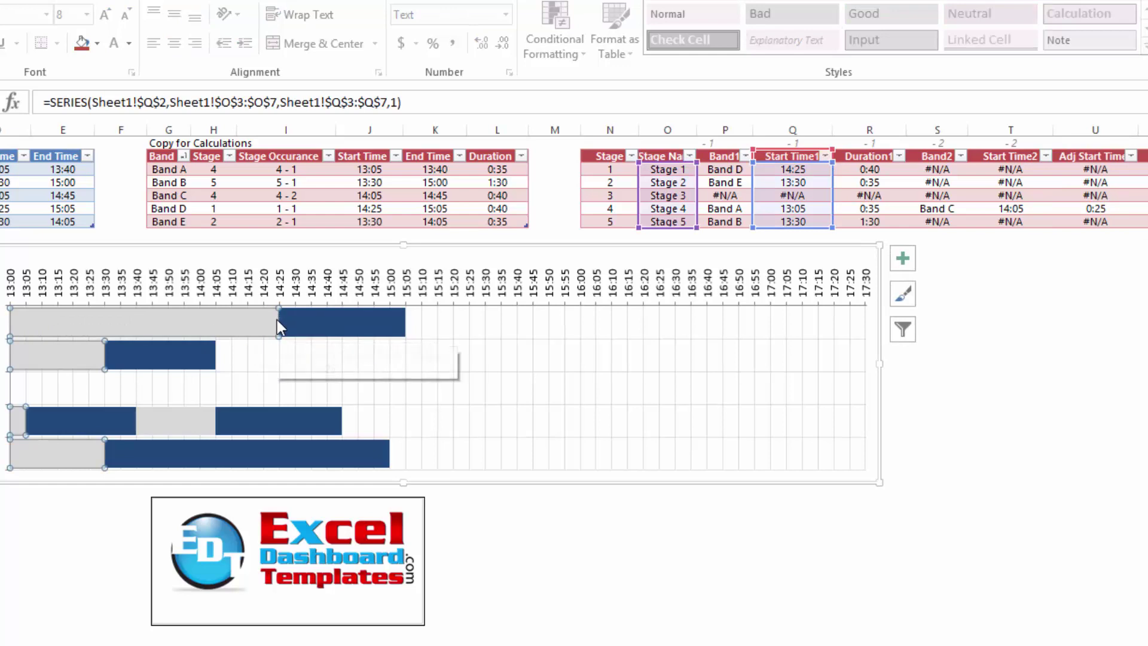
mouse_move(306, 319)
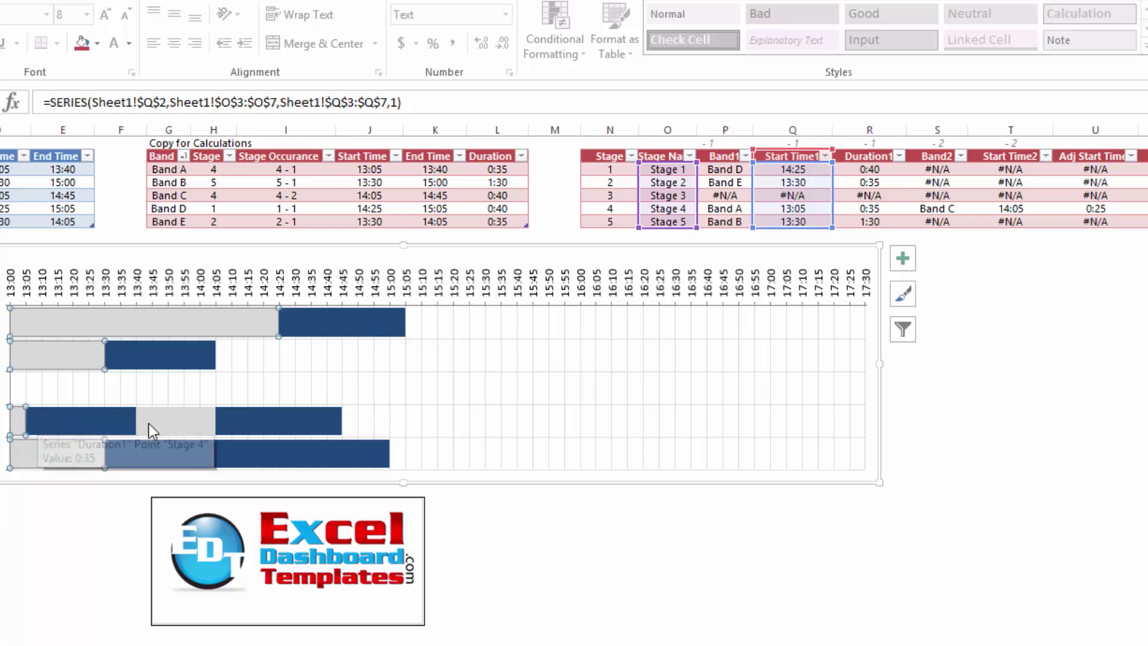
click(15, 419)
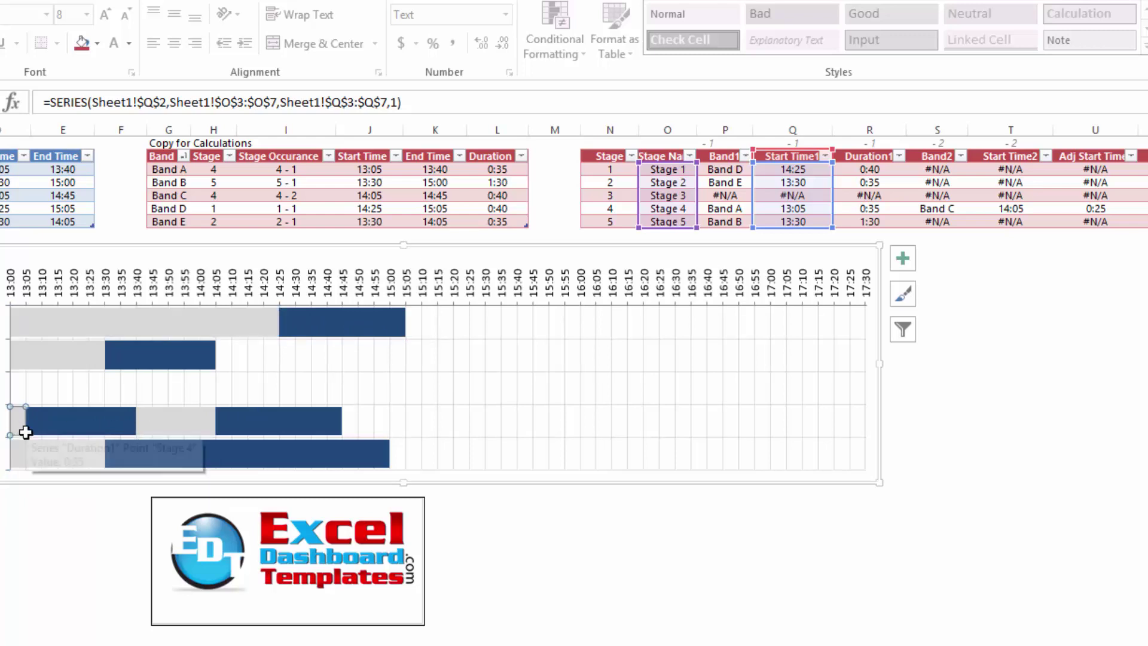
click(82, 422)
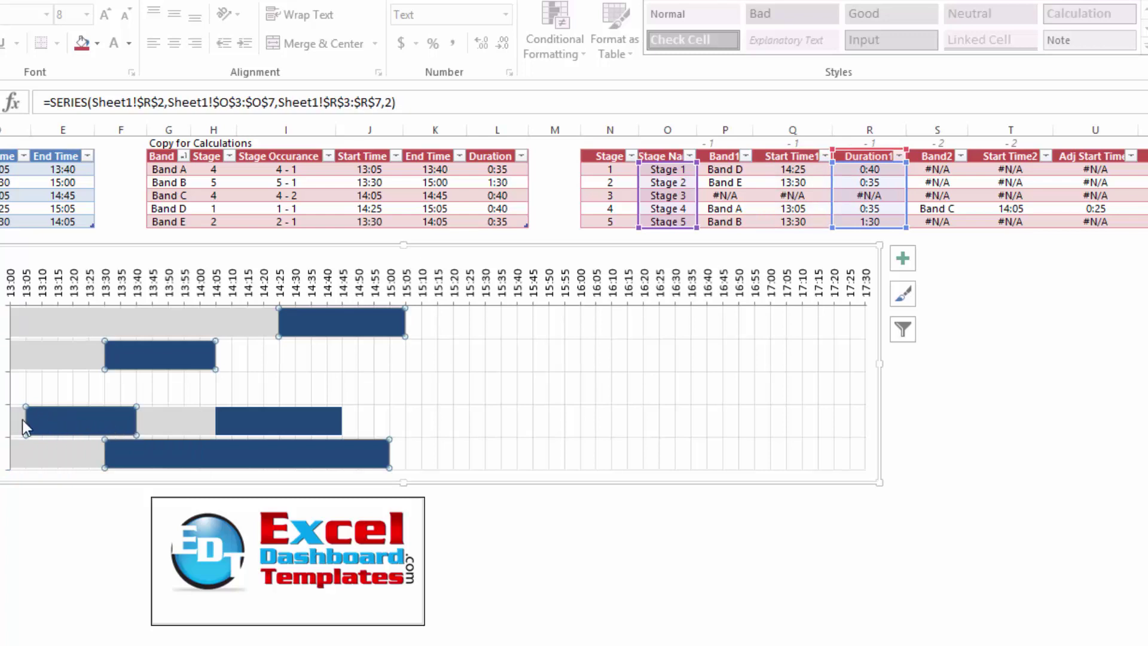
click(167, 419)
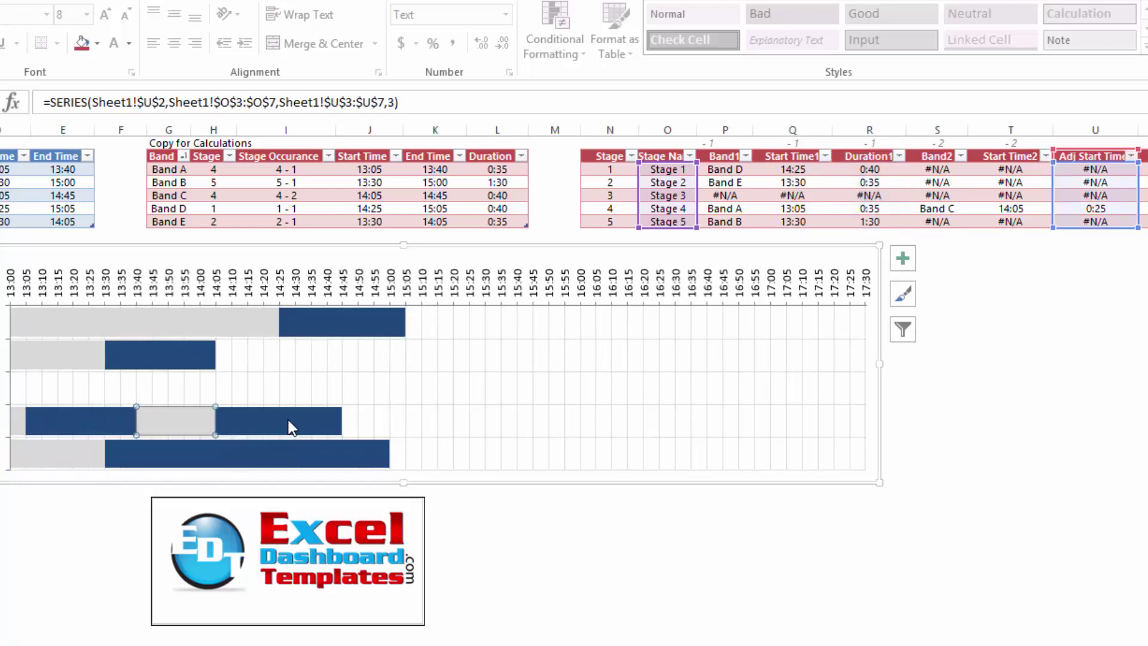
click(314, 420)
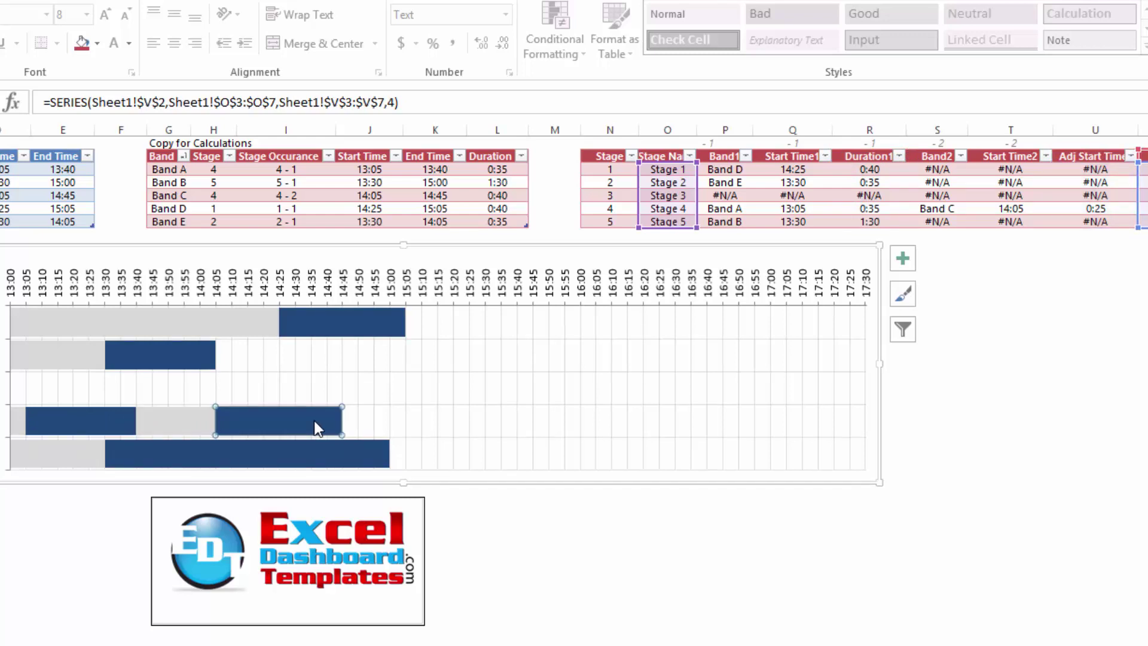
Step: Select the first Adj Start Time cell to bring up its formula
click(1096, 234)
click(1095, 221)
click(1091, 169)
Step: Leave the Adj Start Time formula unchanged, showing Stage 4's 0:25, and check the next column label
click(332, 103)
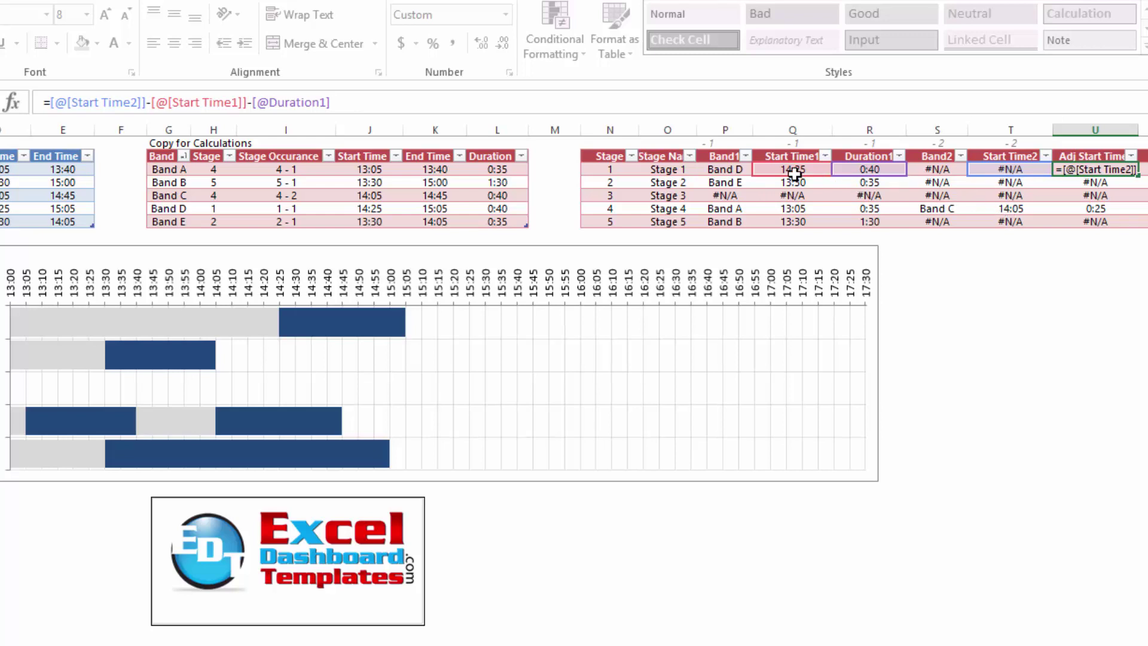
click(1100, 208)
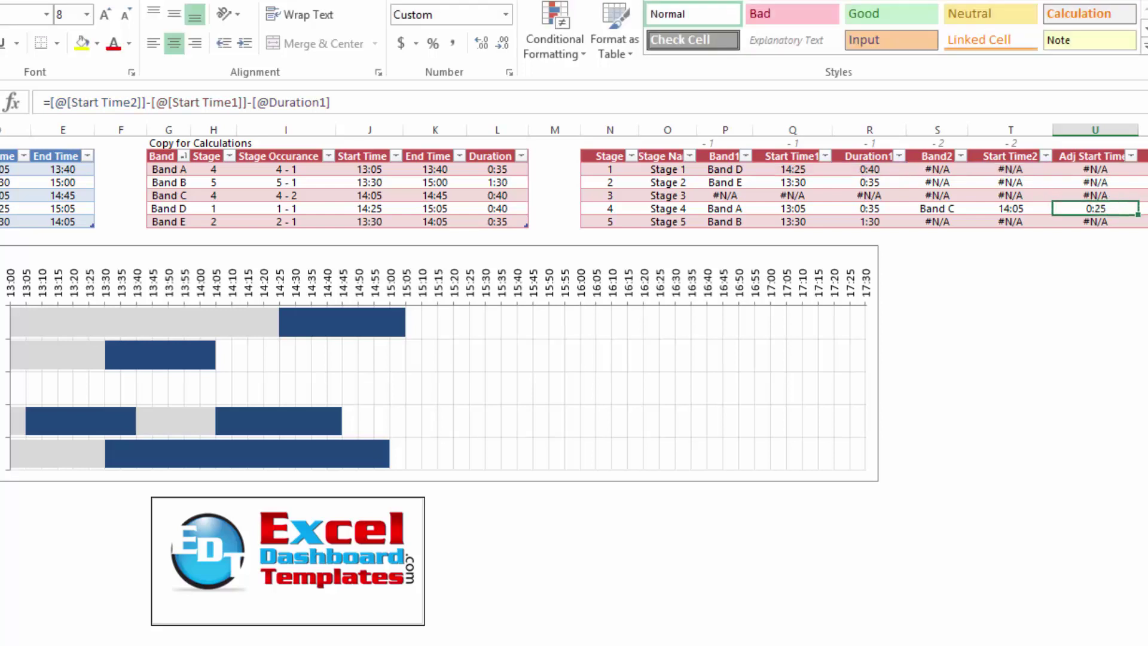
click(1143, 142)
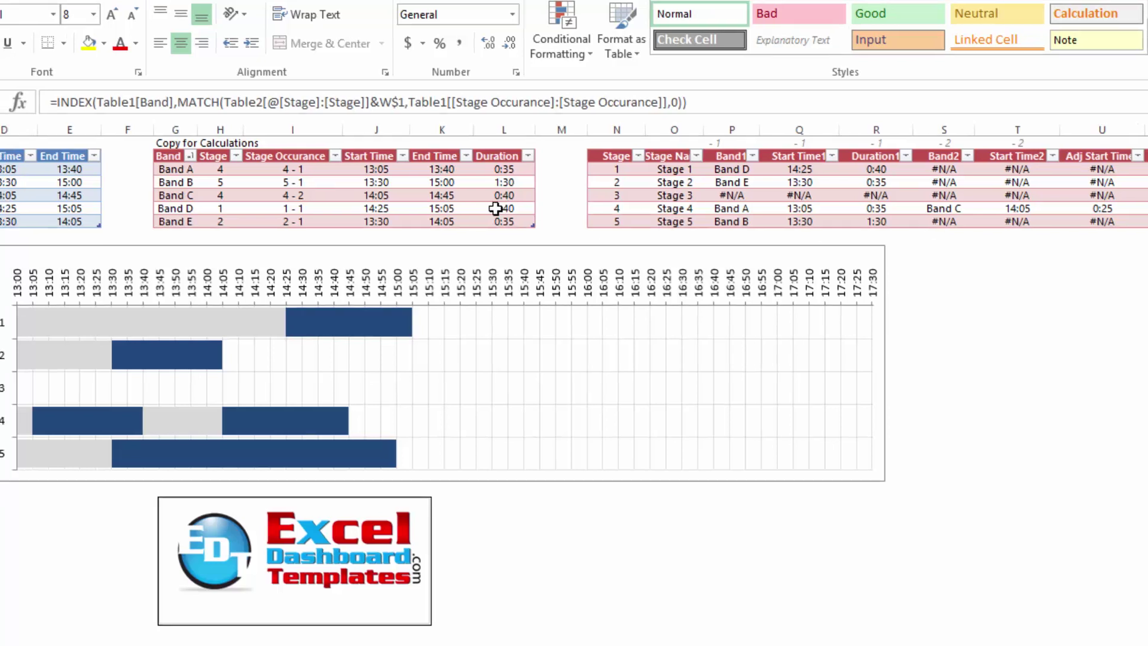
Step: Change Band C's stage number to 3 in the Original table
click(16, 204)
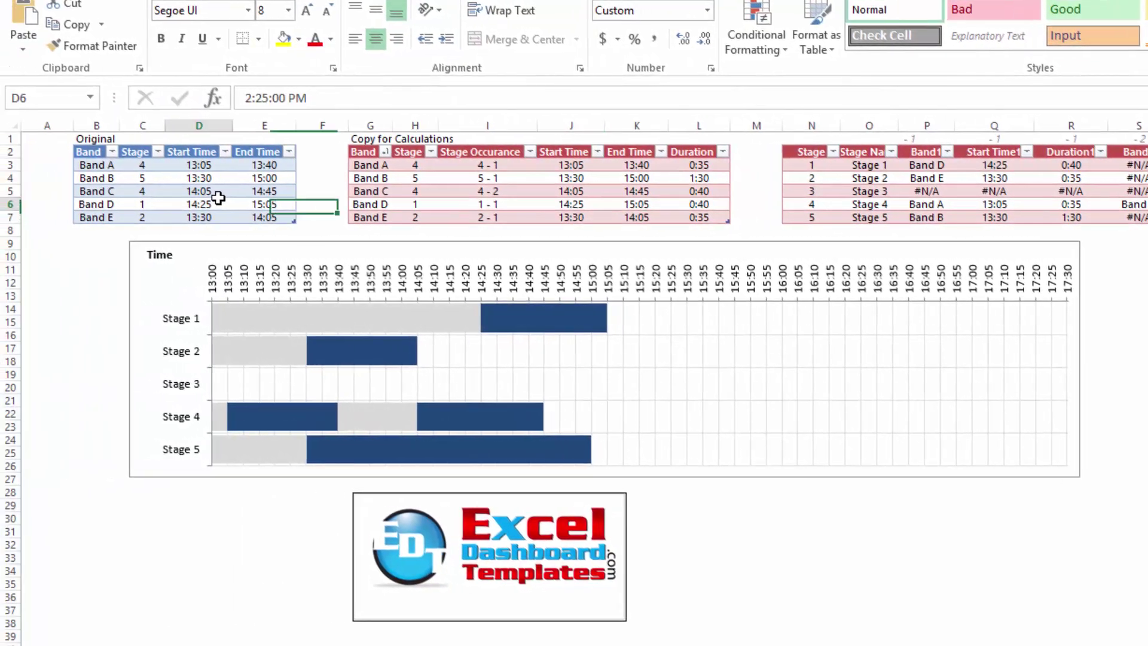
click(113, 190)
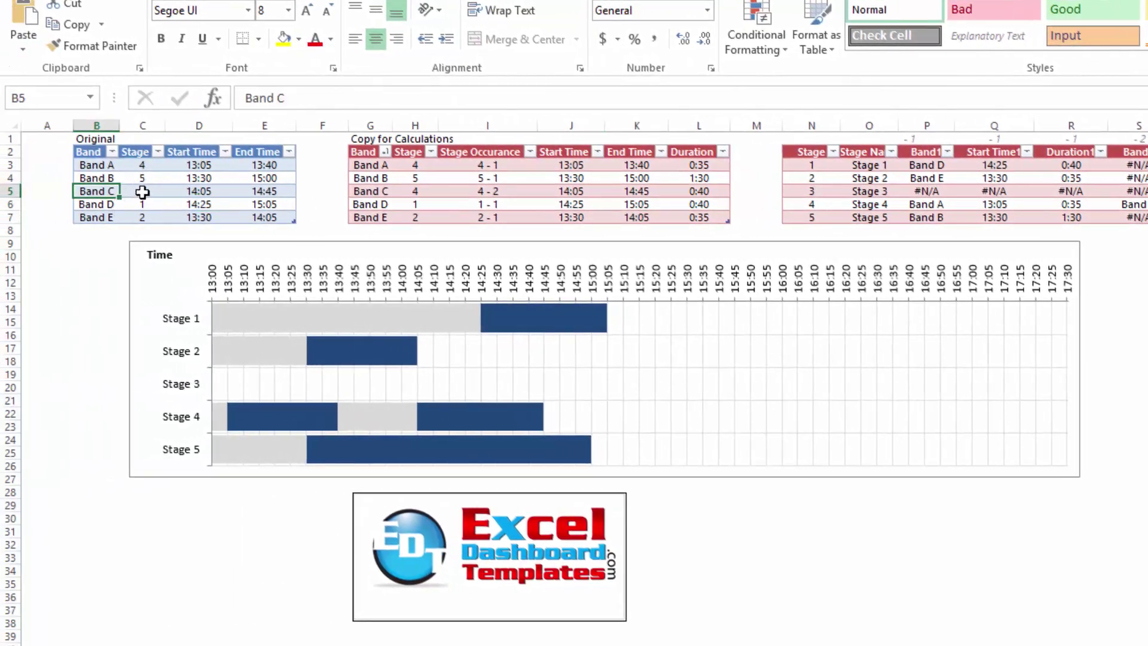
click(143, 191)
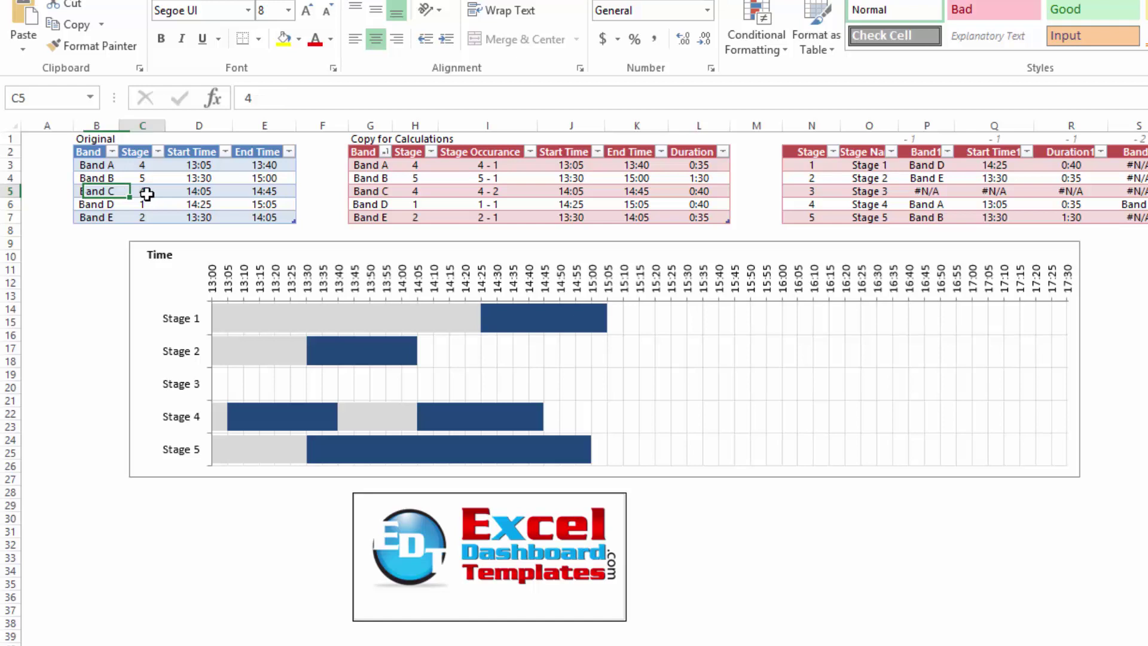
text(3)
key(Return)
Step: Set Band B's end time to 17:00, stretching Stage 5's bar to 3:30
mouse_move(453, 383)
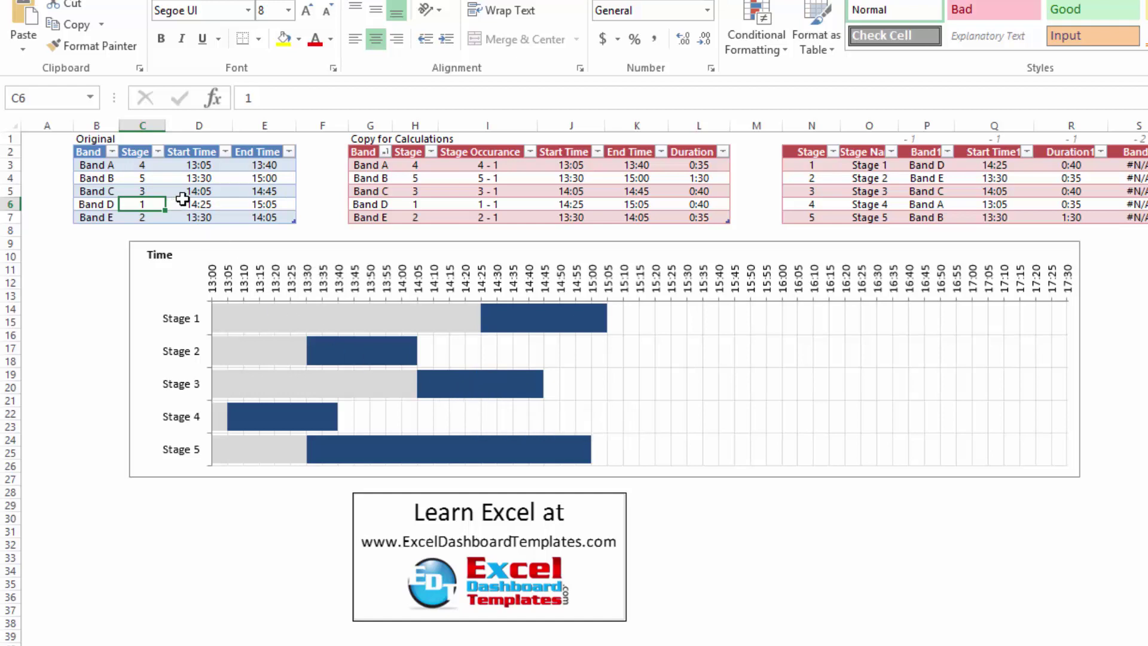
click(245, 179)
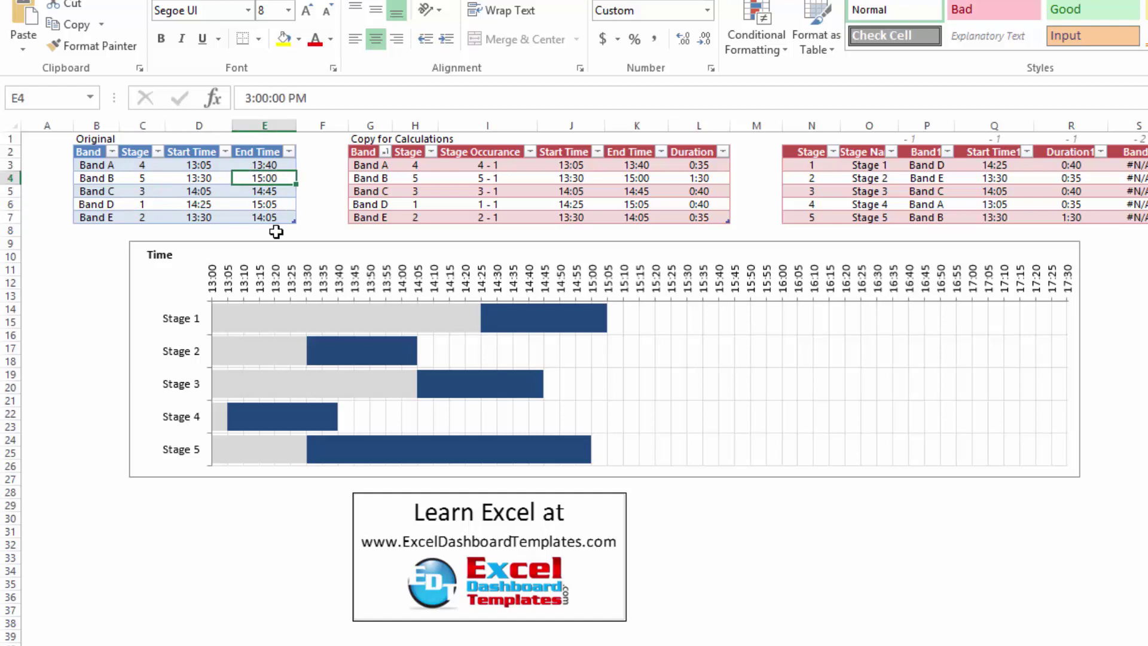
text(17:00)
key(Return)
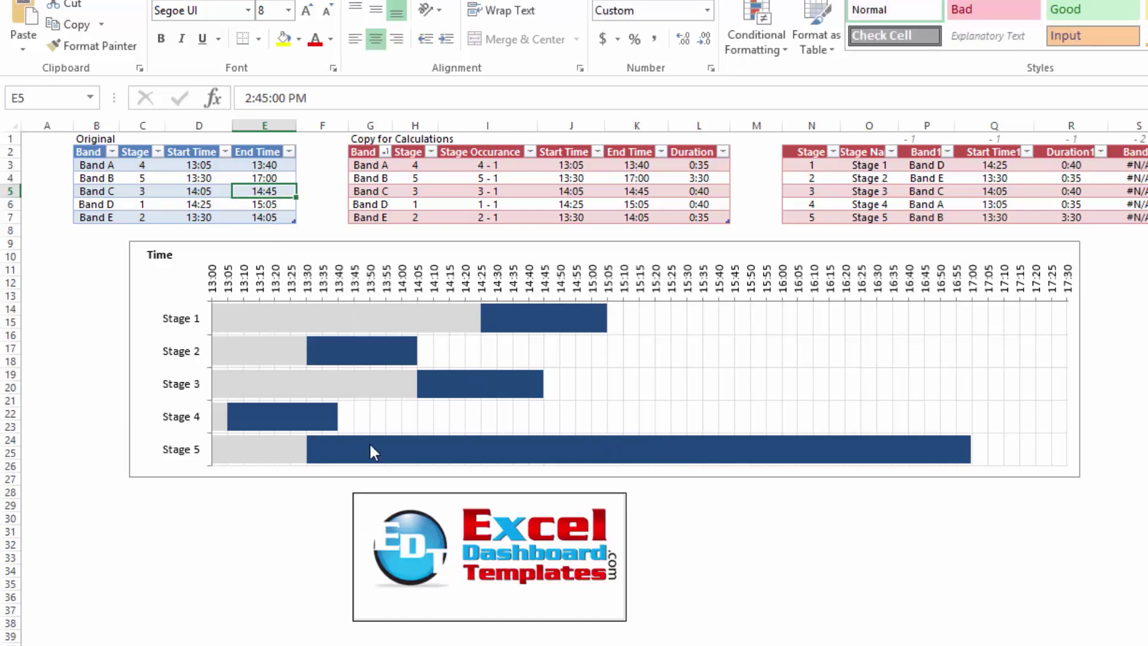
mouse_move(751, 464)
Step: Select the Duration1 and Start Time1 series and the time axis to inspect the chart
click(422, 333)
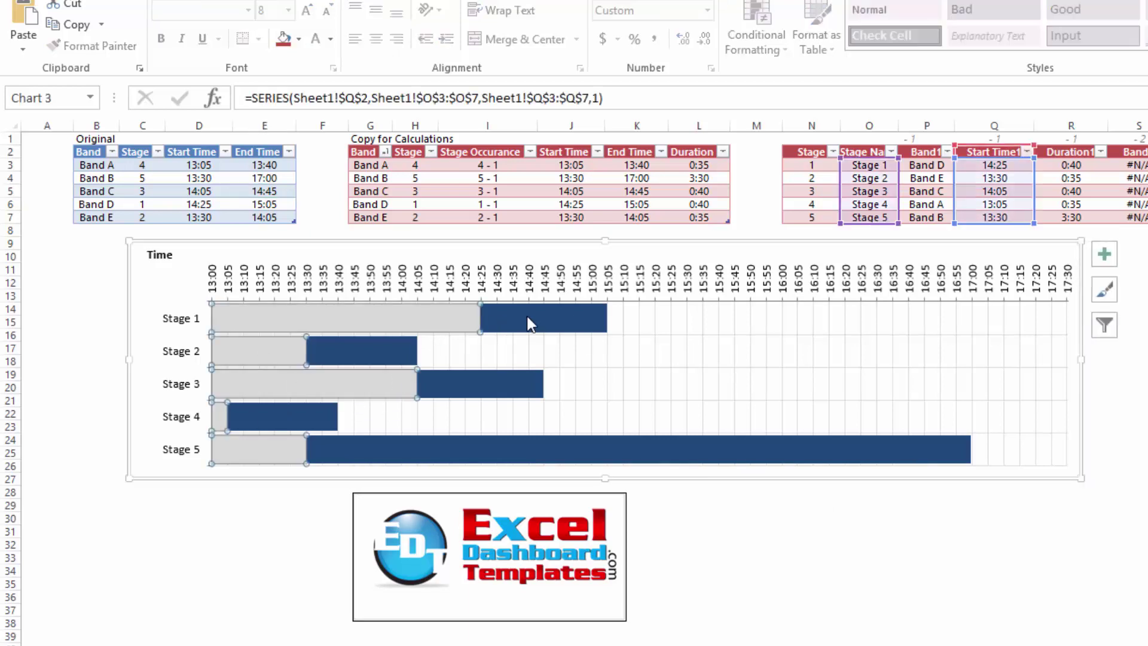
click(572, 312)
click(461, 266)
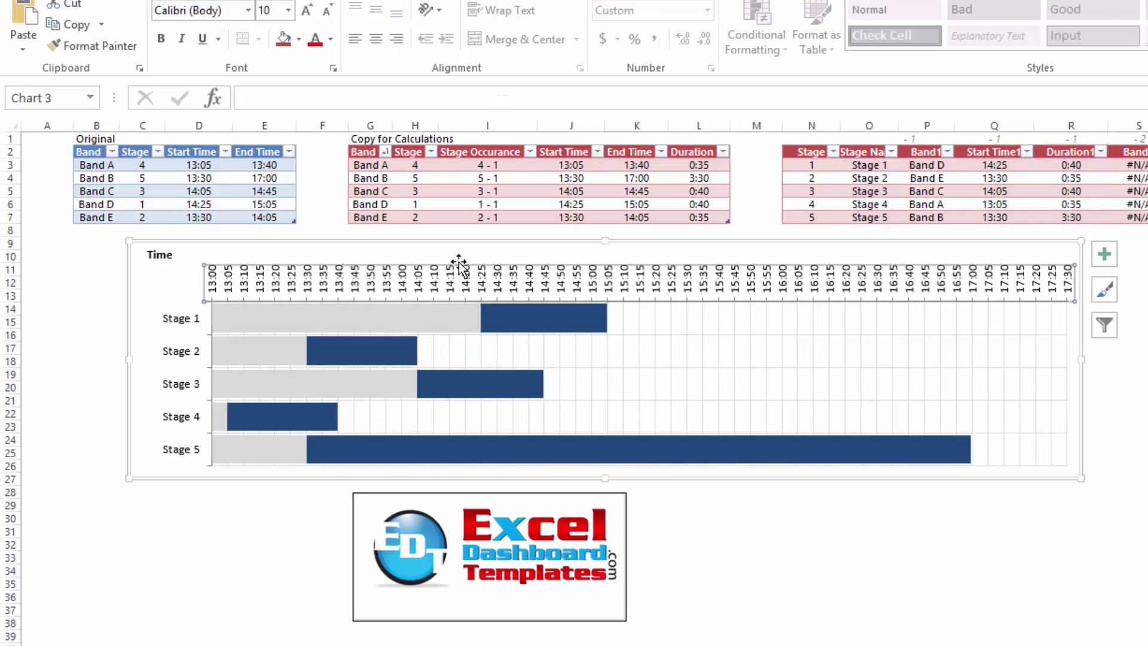
click(402, 316)
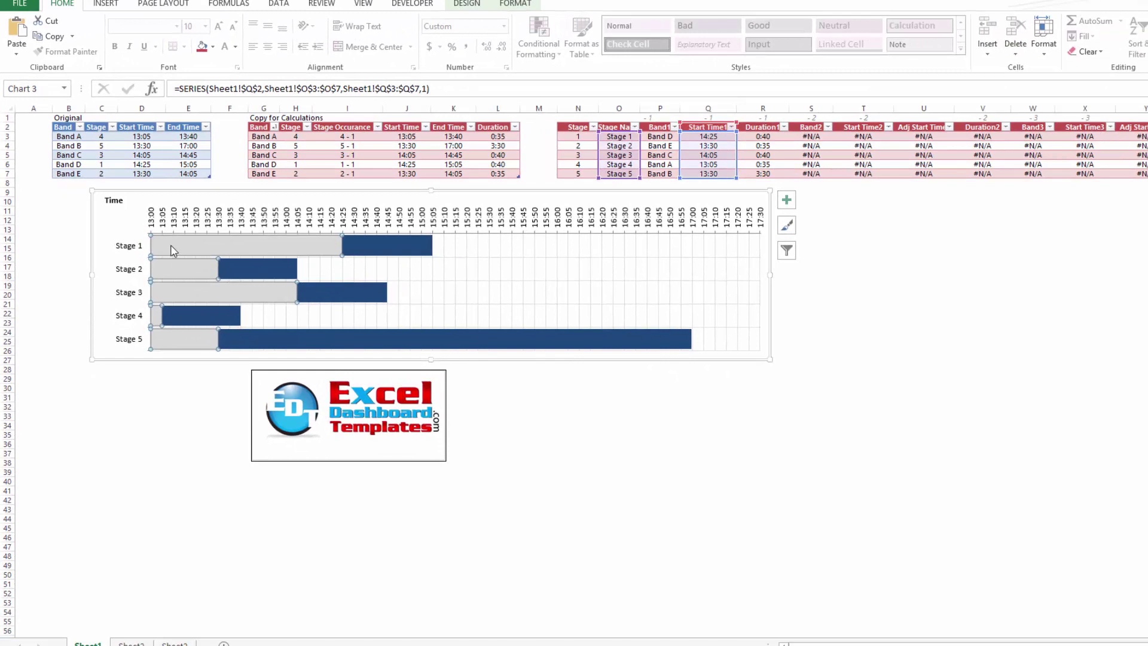
mouse_move(202, 252)
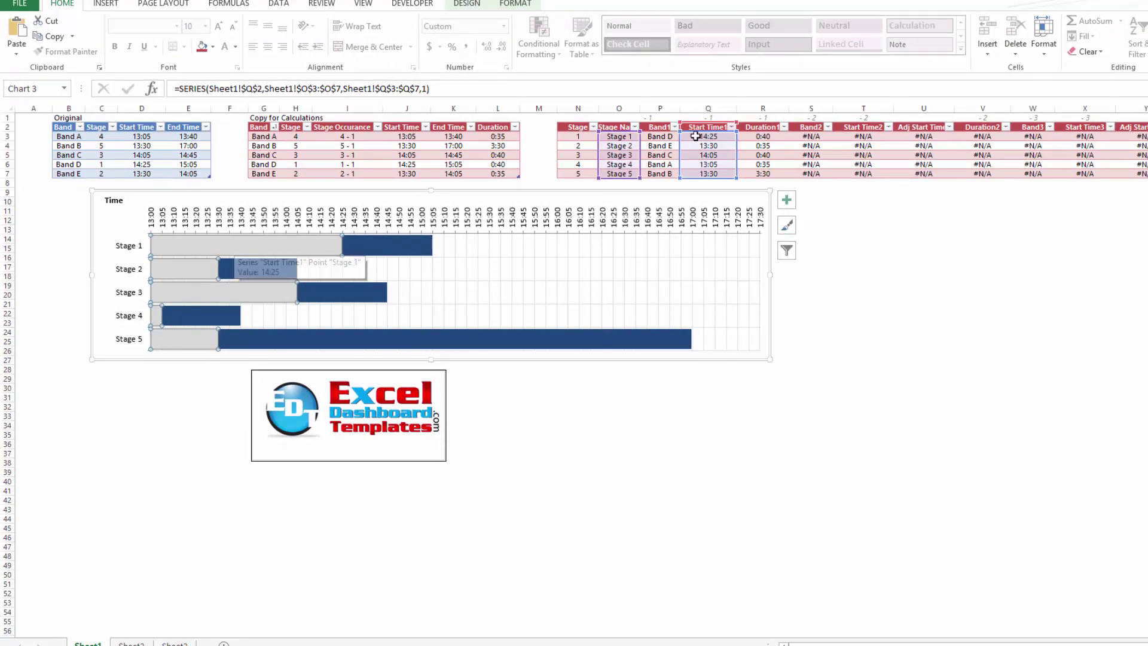
click(373, 241)
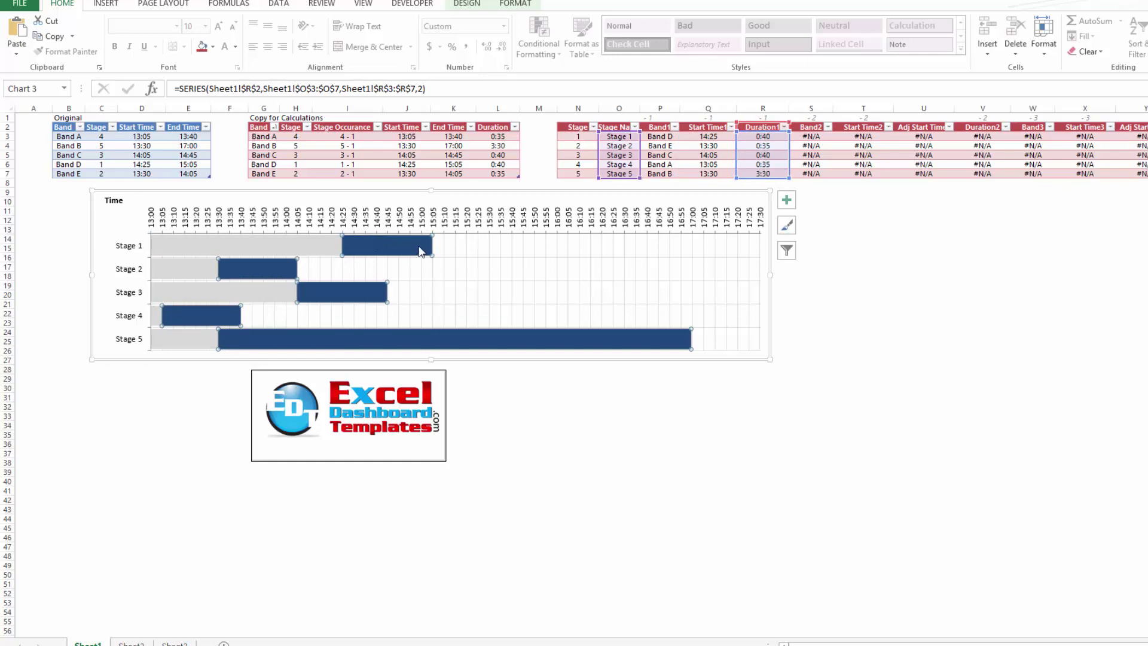
mouse_move(400, 252)
Step: Change Band C's stage number back to Stage 4
click(111, 156)
text(1)
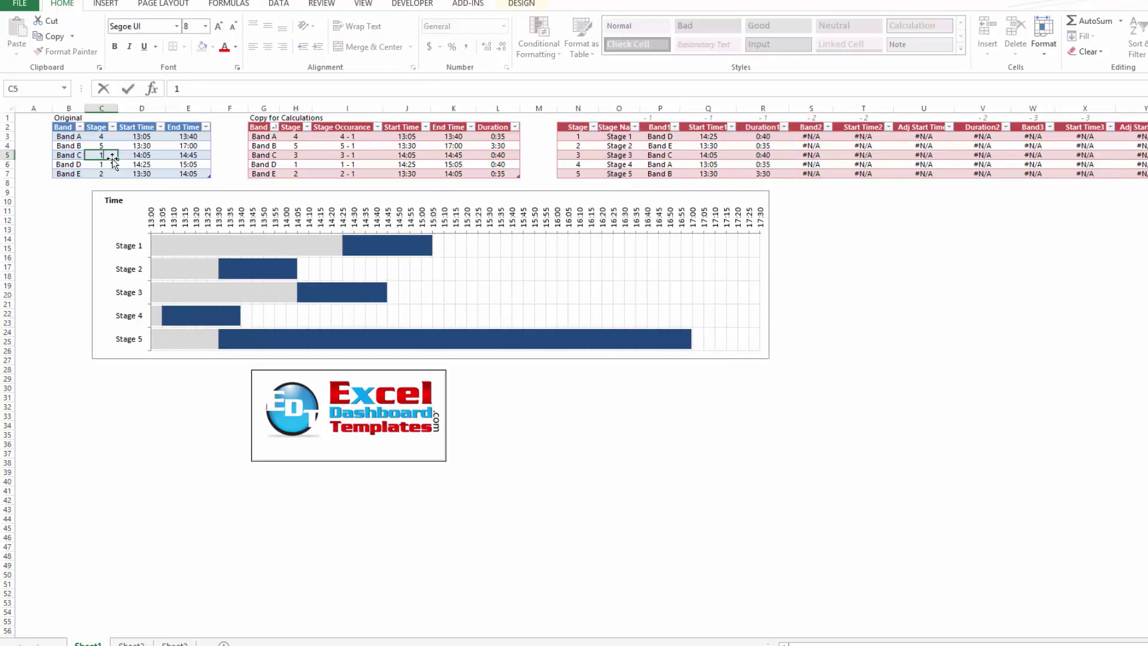
key(Return)
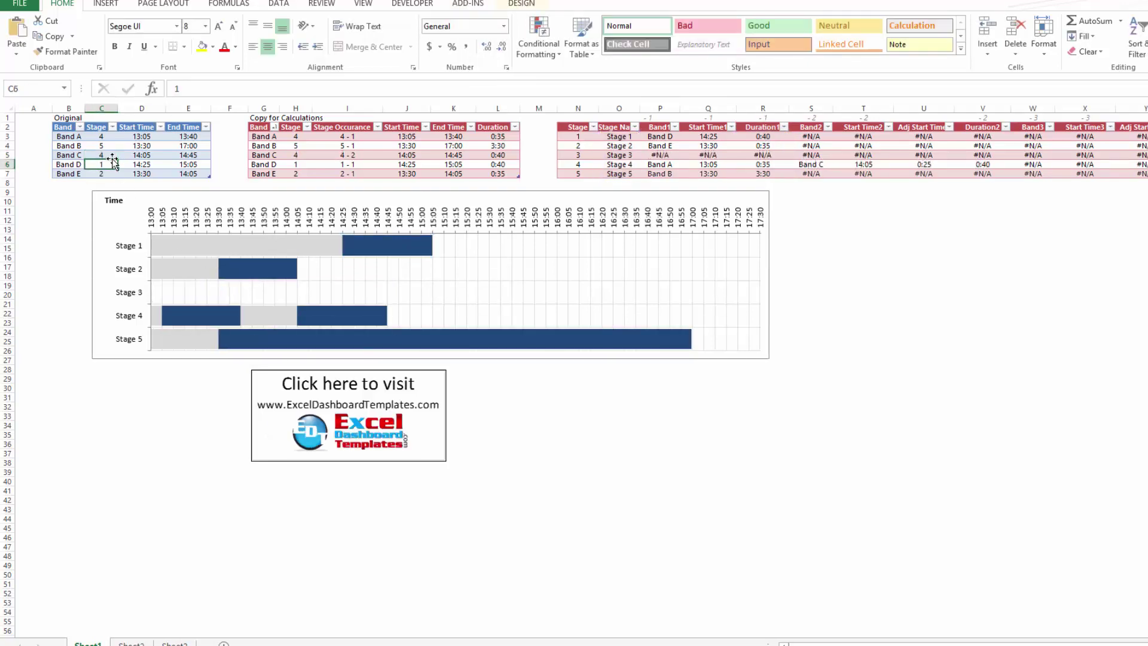
Step: Inspect Stage 4's second band bar and the grey gap bar before it
click(314, 322)
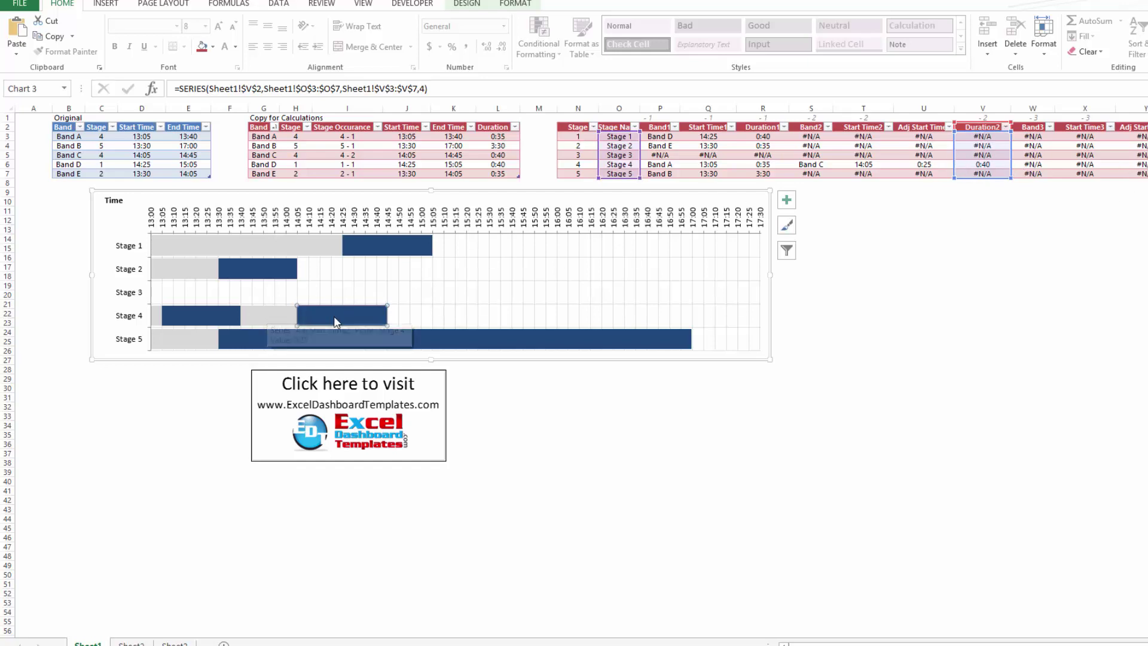
click(273, 322)
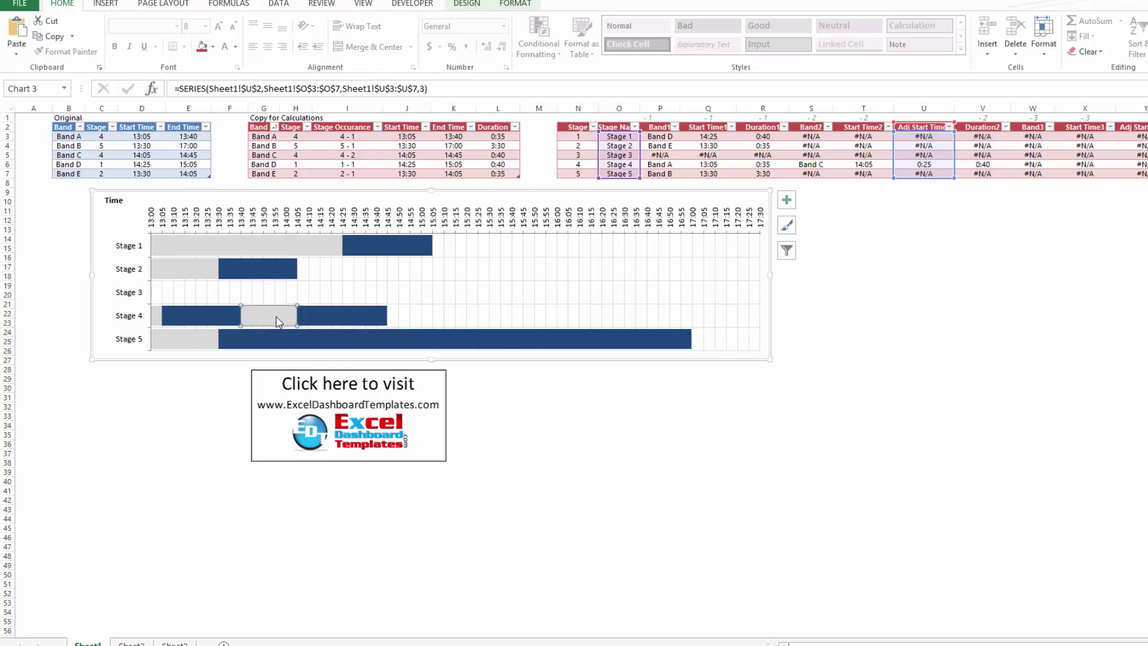
click(309, 319)
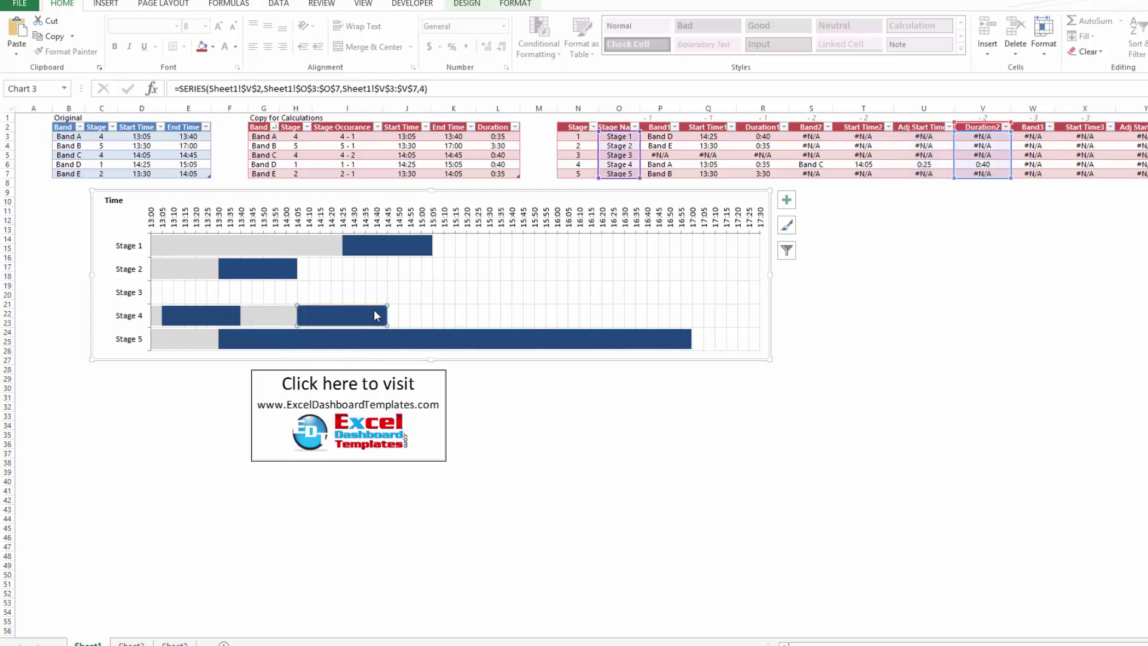
mouse_move(327, 319)
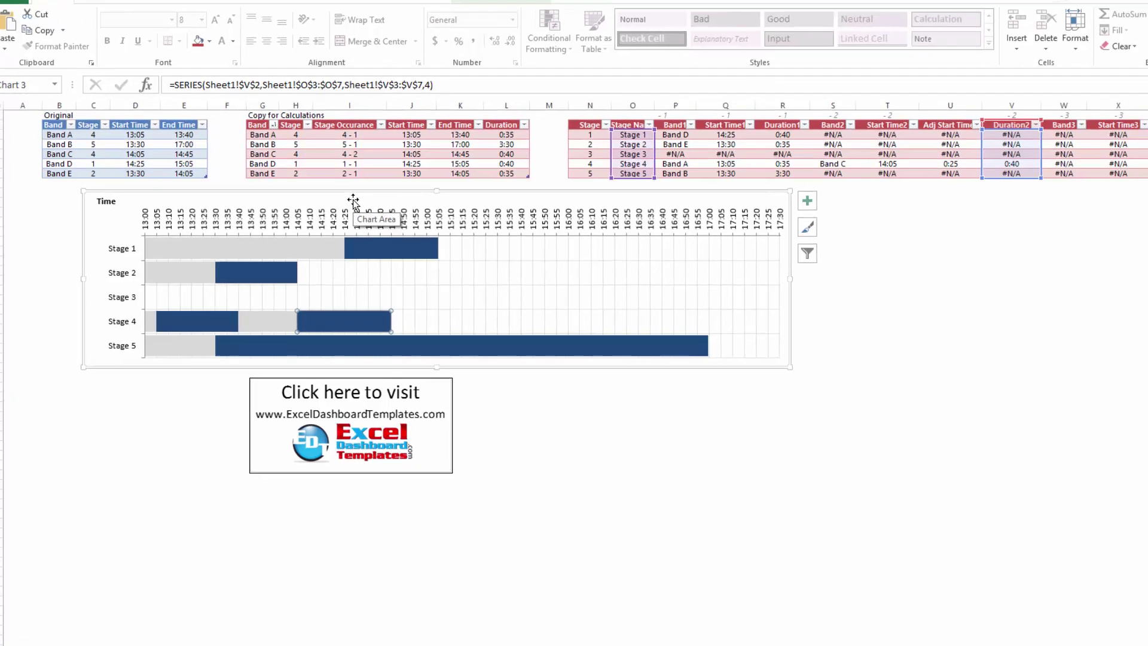
click(353, 201)
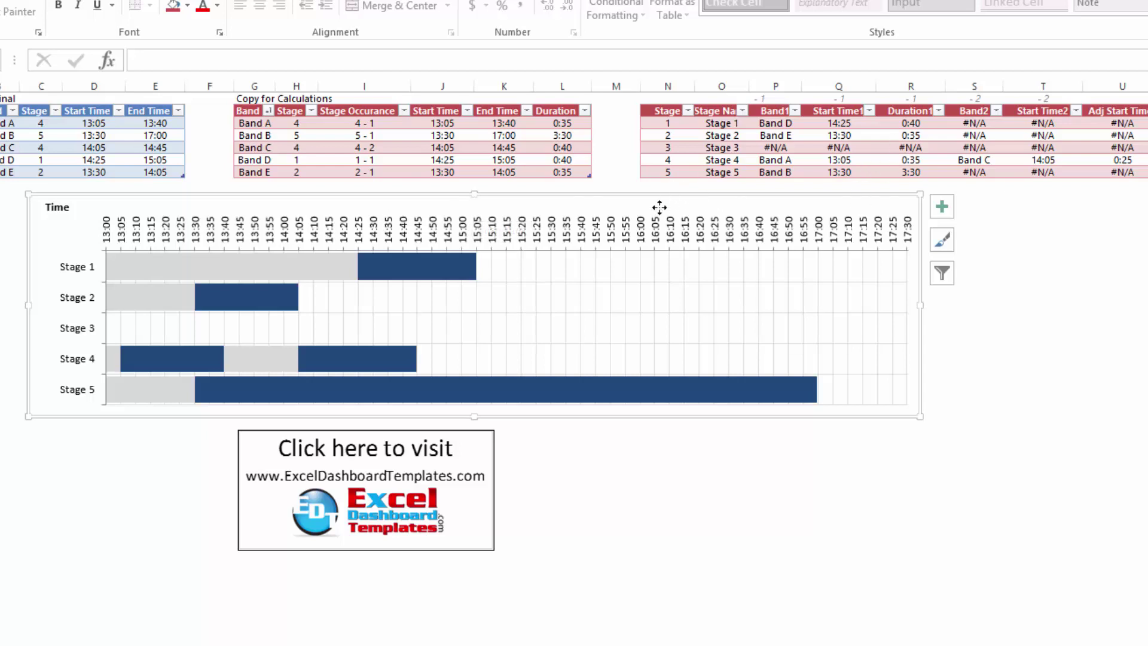
Step: Open Format Axis, undock its pane over the chart, and switch it to the time axis
double_click(89, 281)
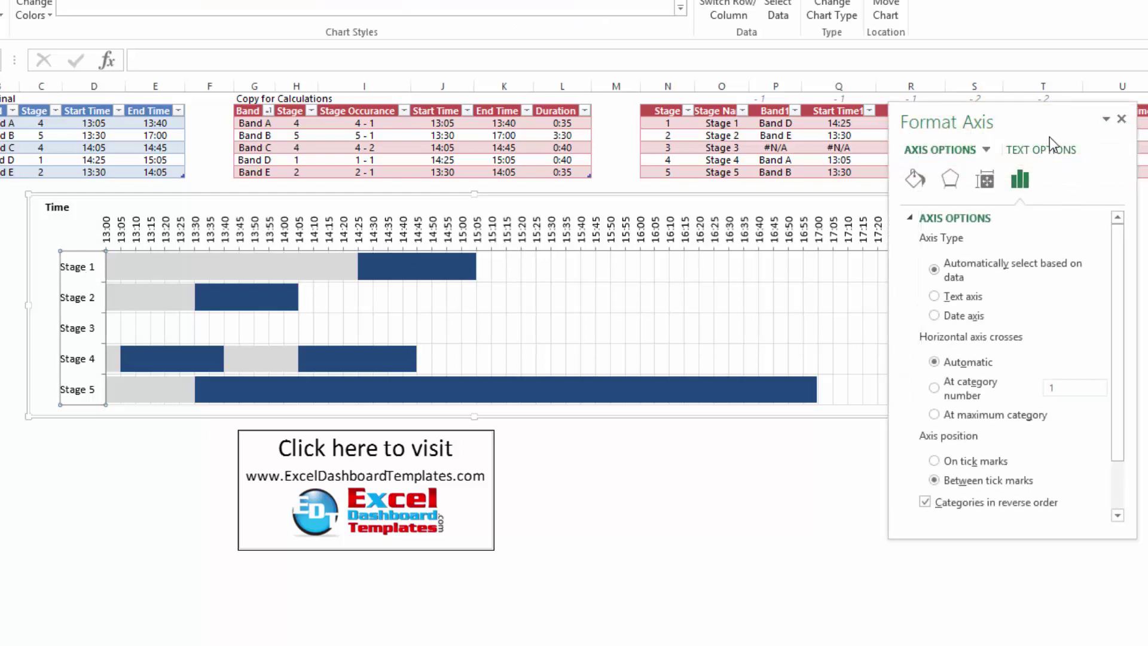
drag(1049, 137, 701, 167)
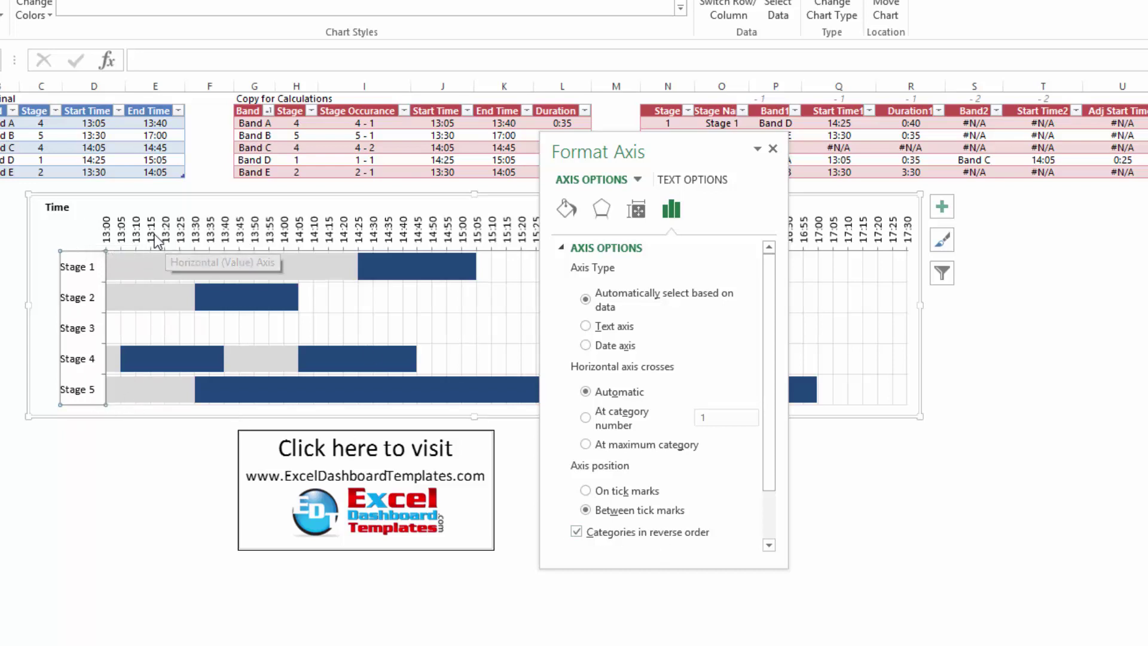
click(214, 239)
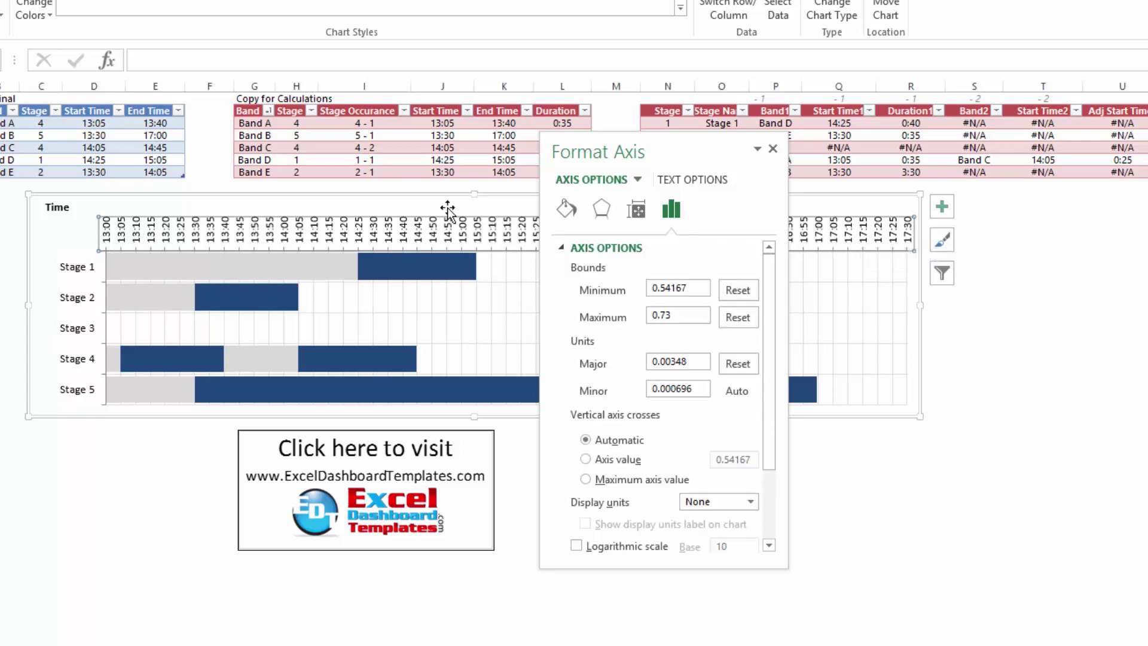
Step: Review the time axis bounds 0.54167 to 0.73 and major unit 0.00348 without changing them
click(205, 206)
click(223, 237)
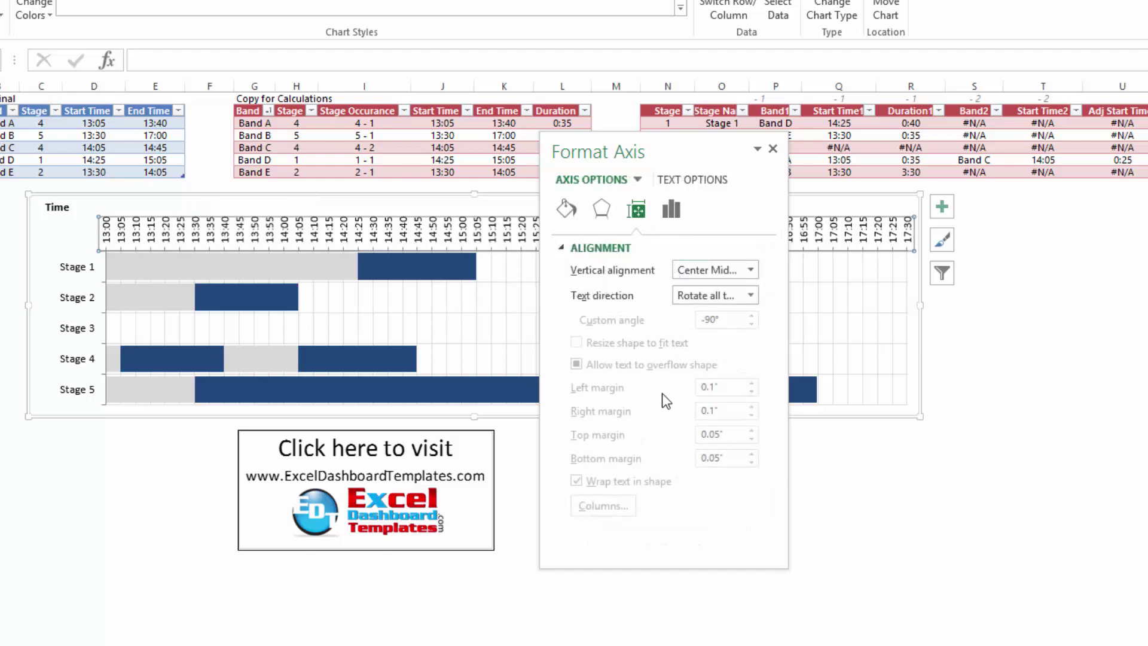
click(671, 209)
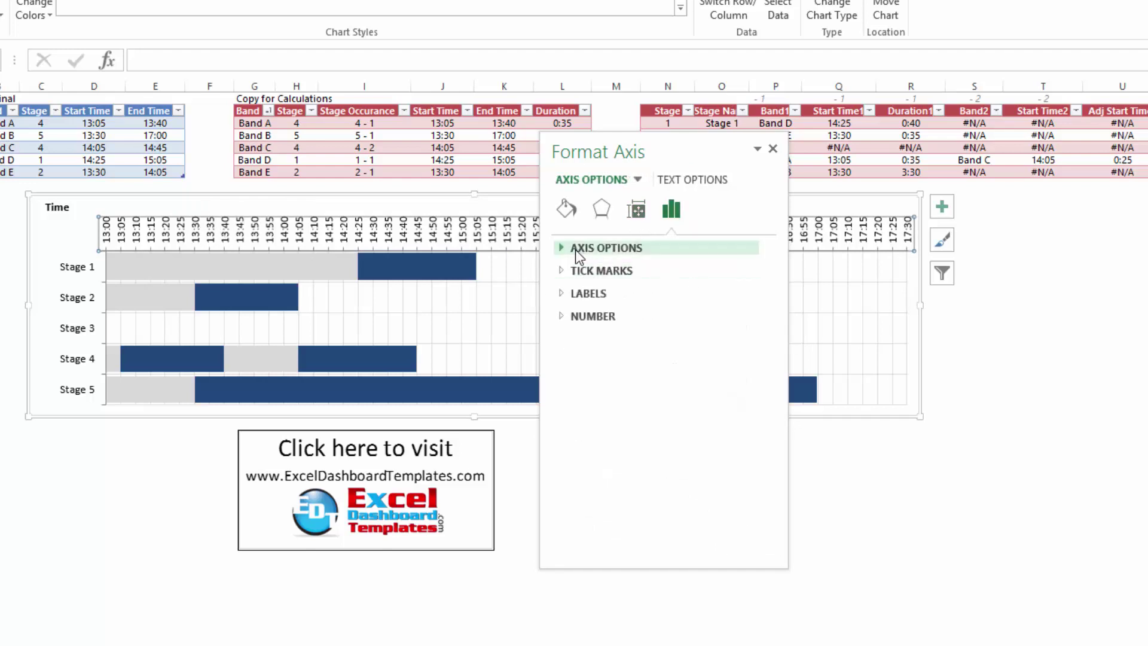
click(564, 248)
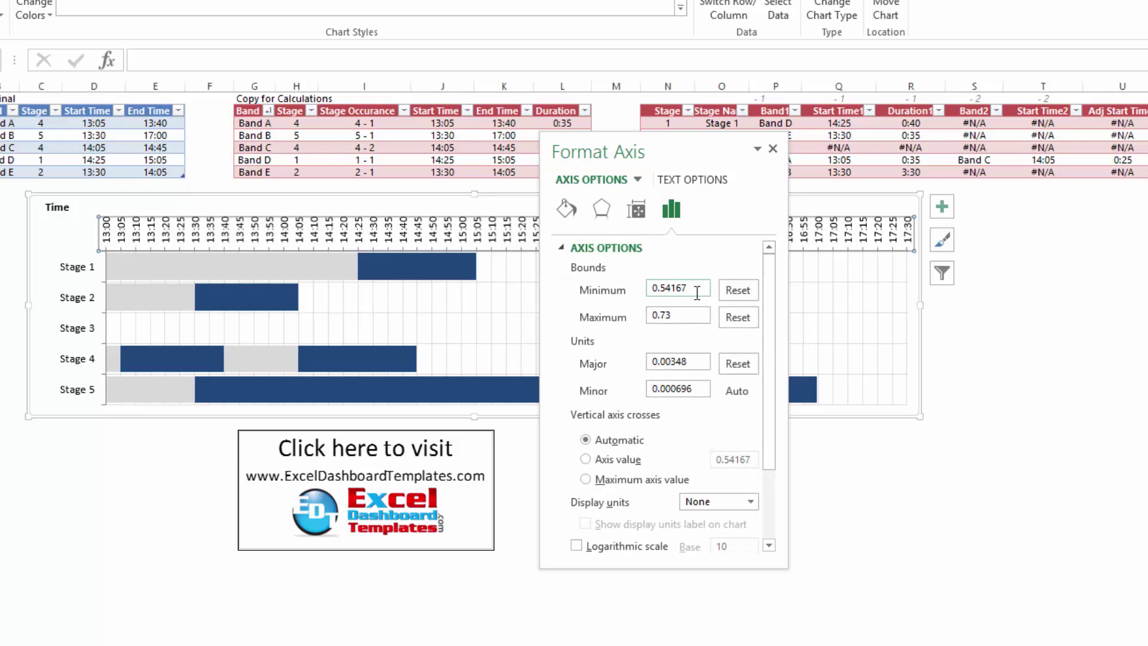
click(666, 290)
drag(692, 288, 616, 313)
drag(690, 359, 644, 358)
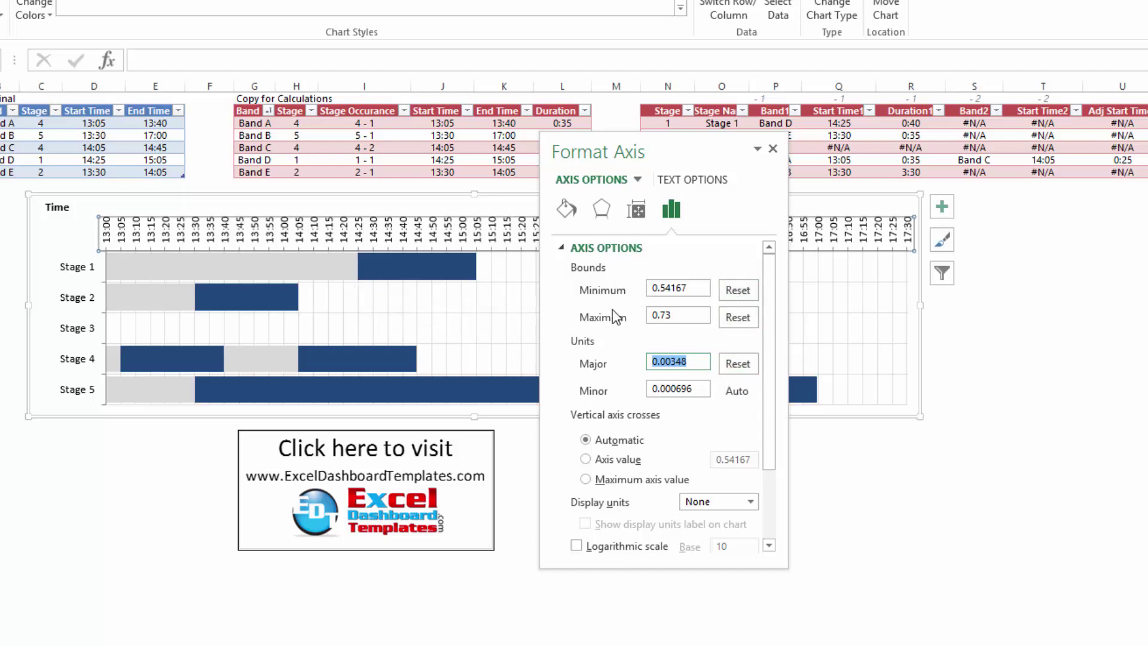
click(673, 361)
drag(687, 362, 646, 362)
click(771, 477)
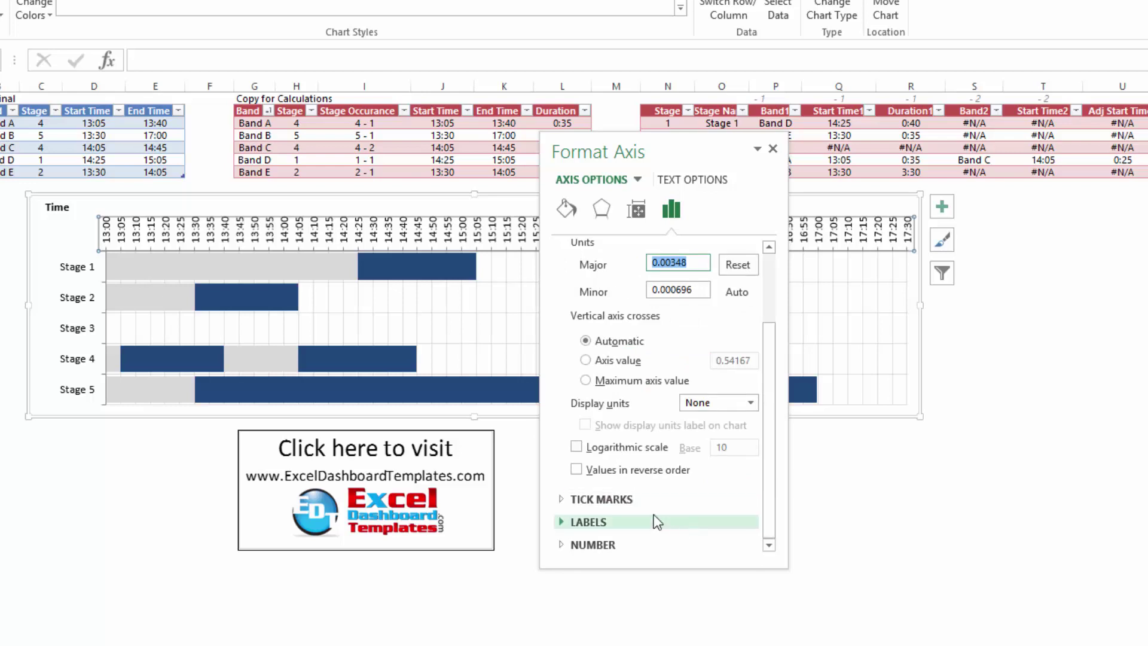
Step: Close the axis pane and add Primary Major Vertical gridlines to the Gantt chart
click(773, 149)
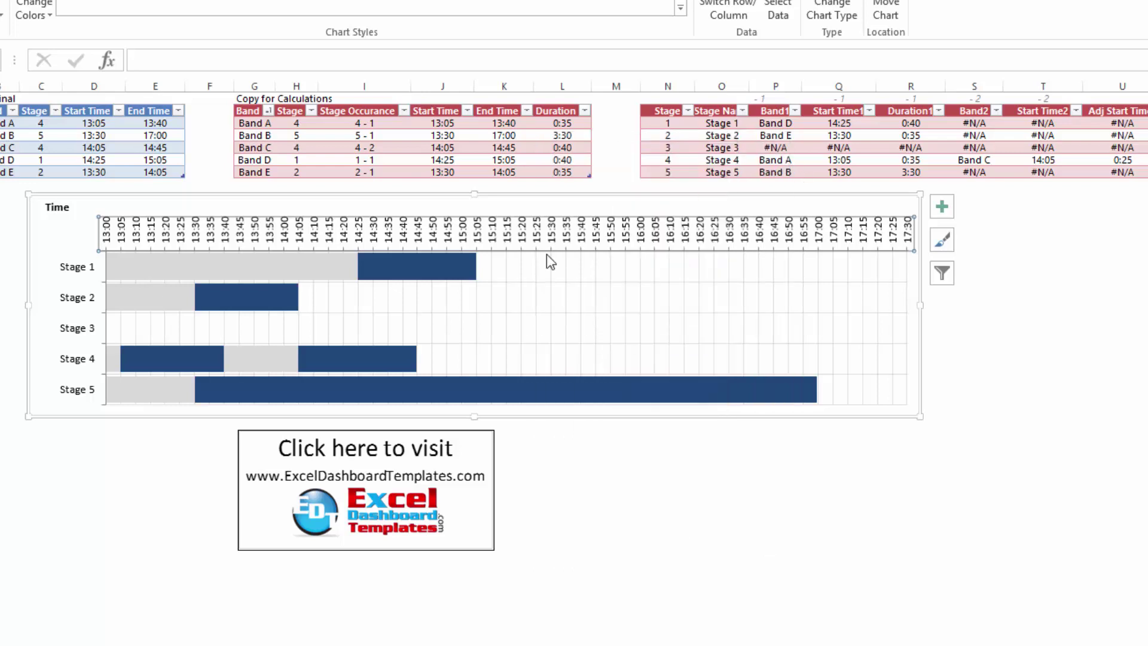
click(522, 278)
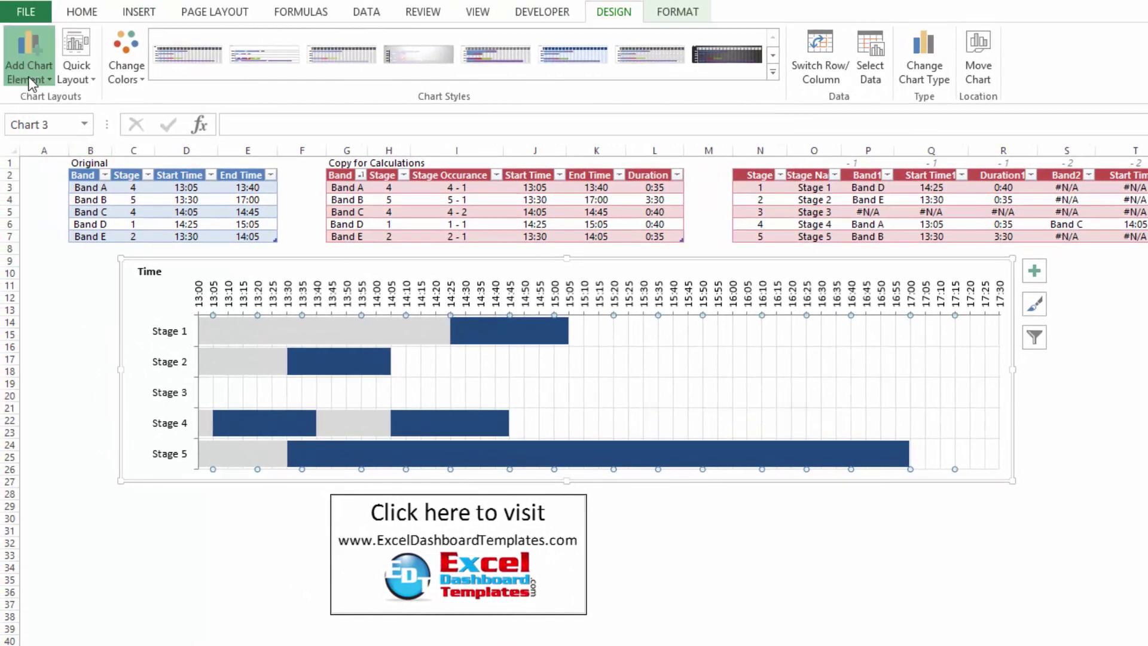
click(30, 81)
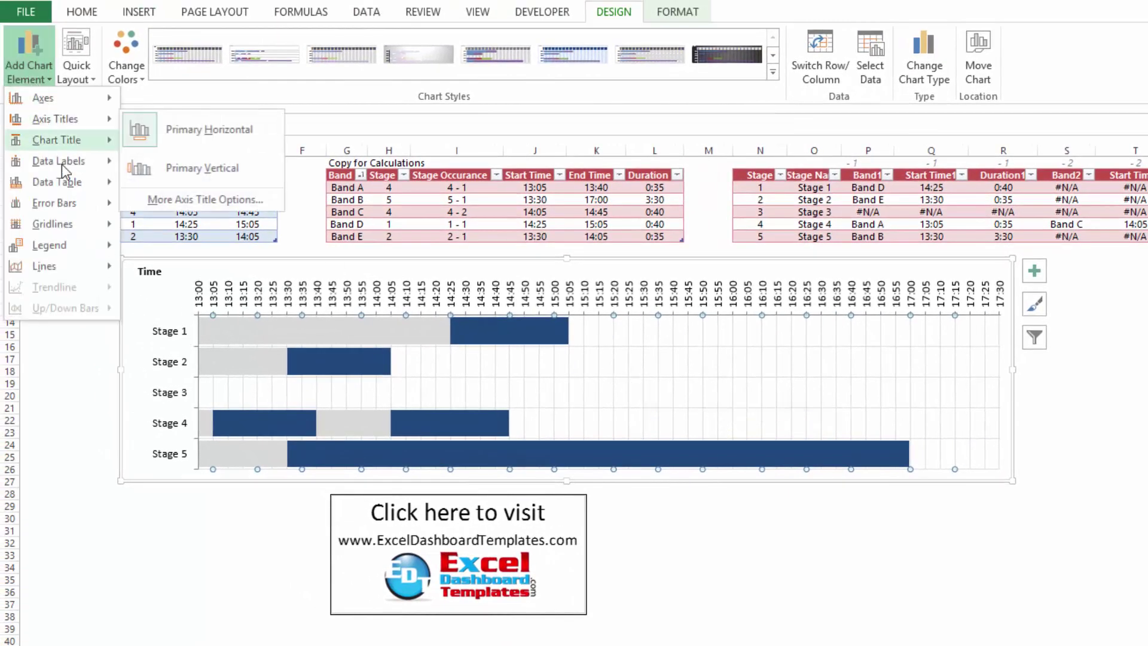
mouse_move(88, 235)
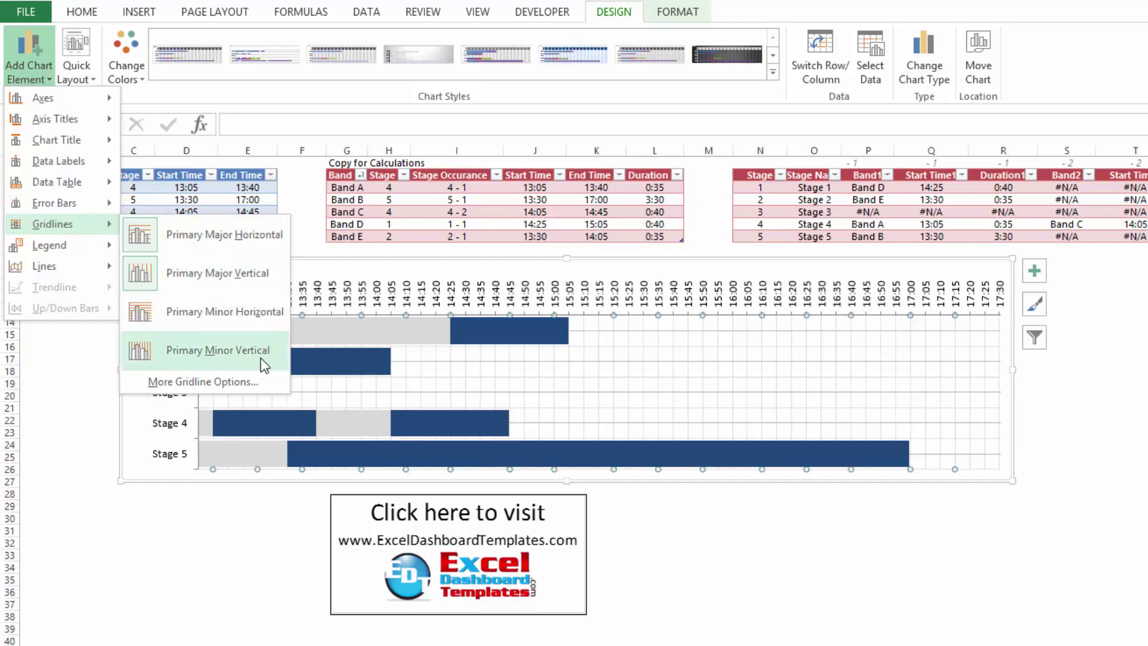
click(265, 278)
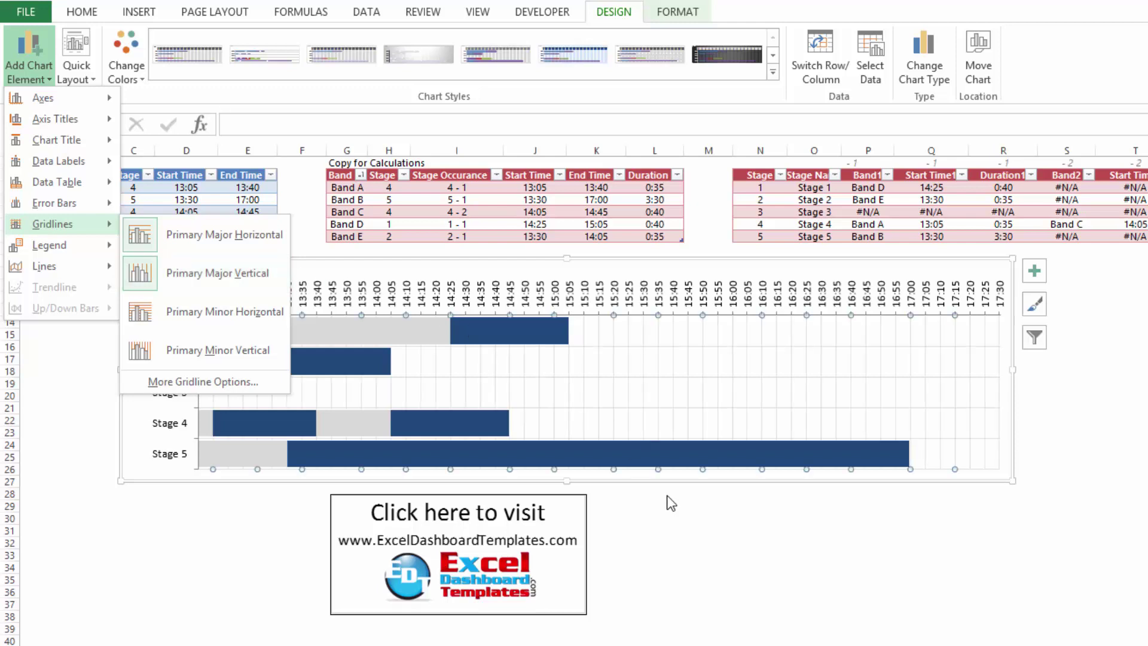
click(735, 515)
click(749, 514)
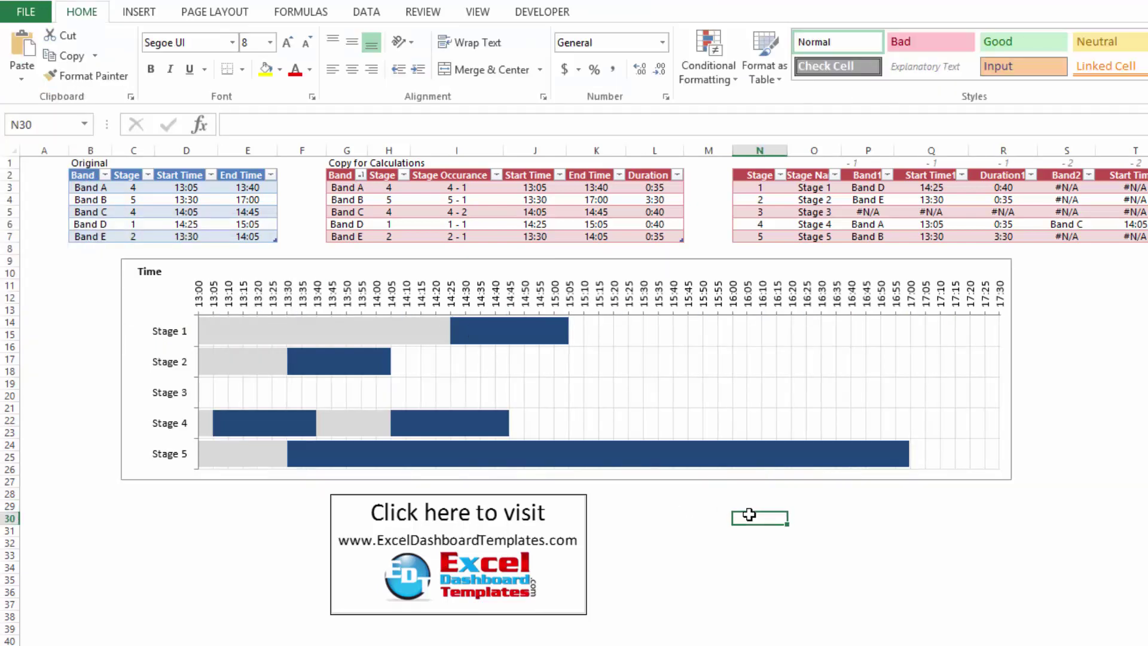
Step: Change Band C's start time from 14:05 to 14:20
double_click(747, 518)
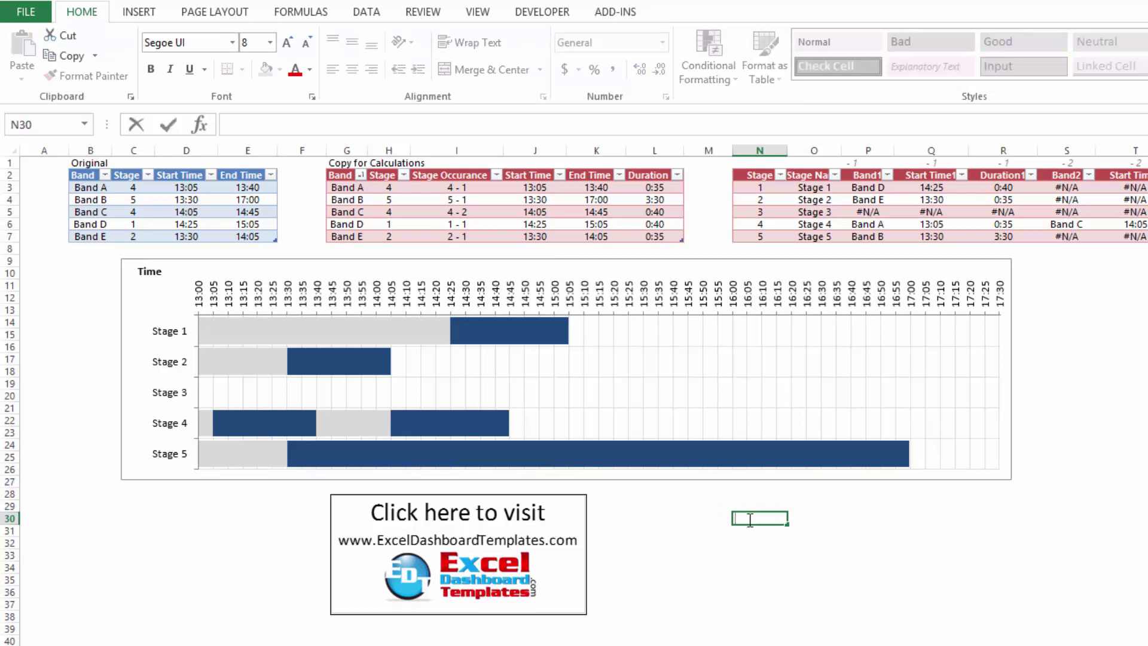
key(Escape)
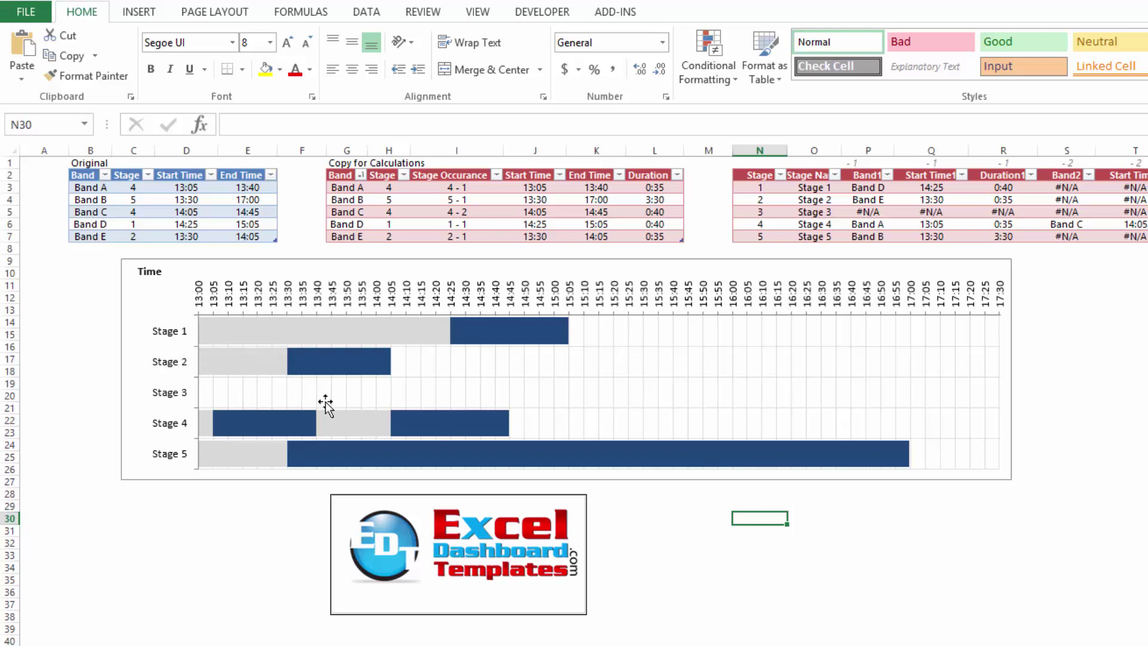
mouse_move(410, 343)
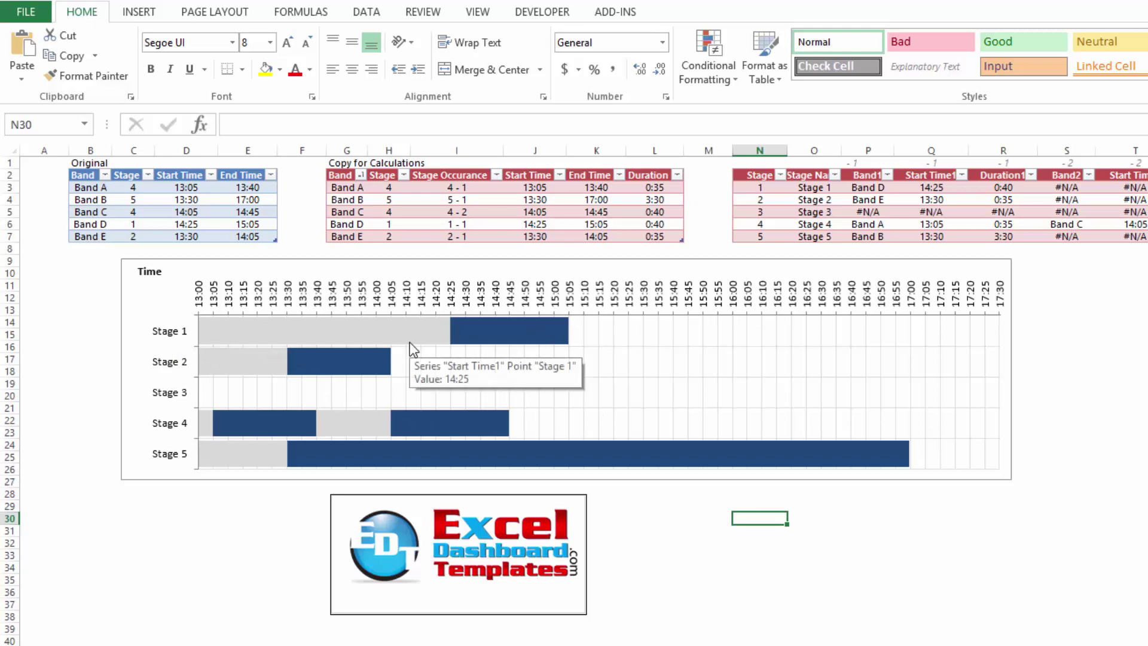
click(170, 212)
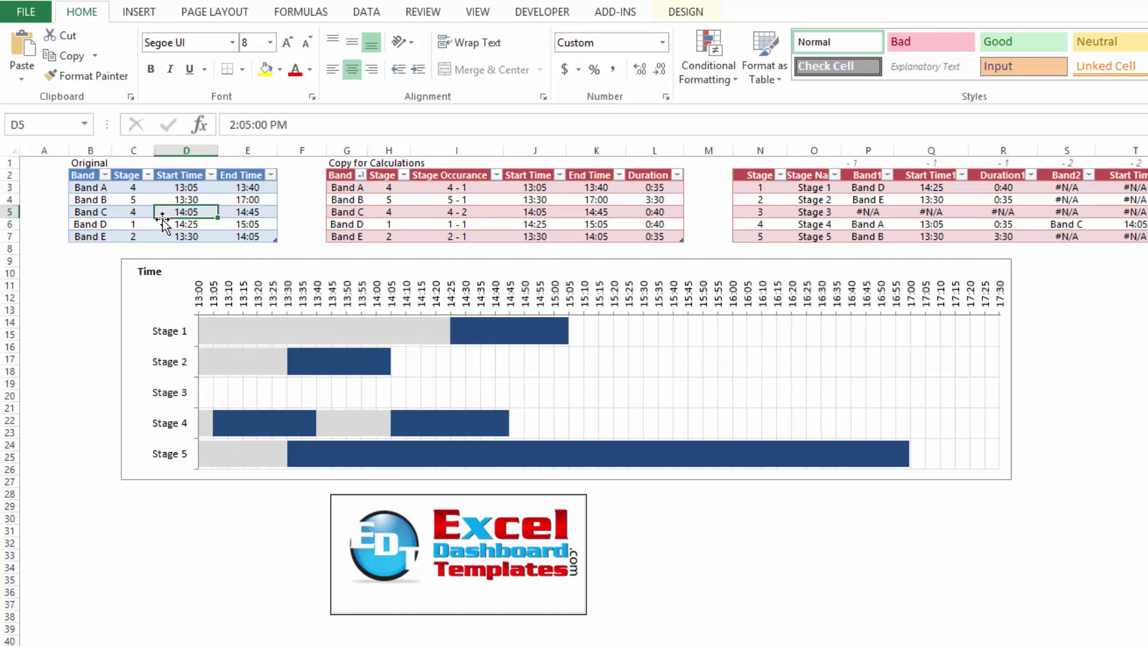
text(14:20)
key(ctrl+Return)
Step: Set Band C's stage to 3 and check its bar alone on the Stage 3 row
key(Left)
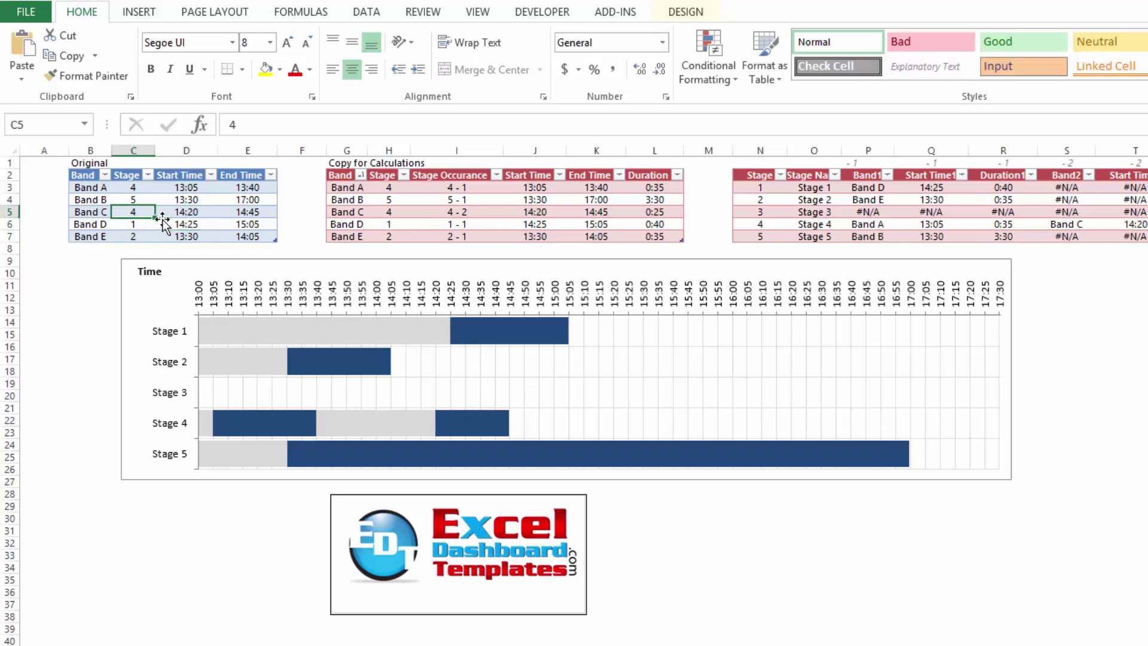
text(3)
key(Return)
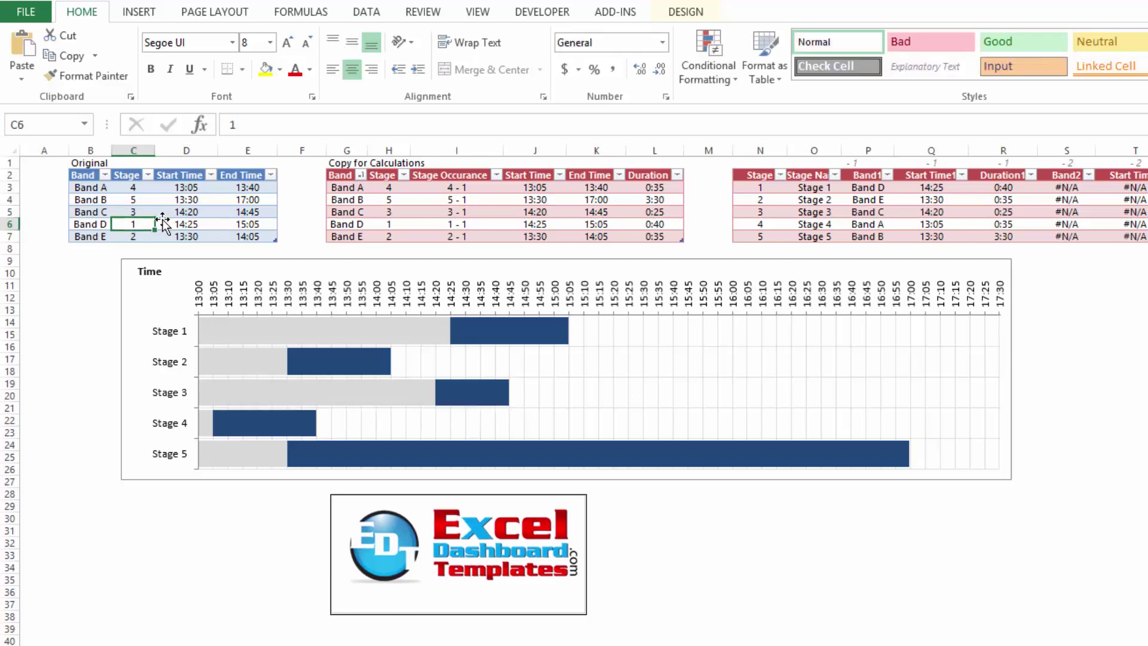
click(495, 407)
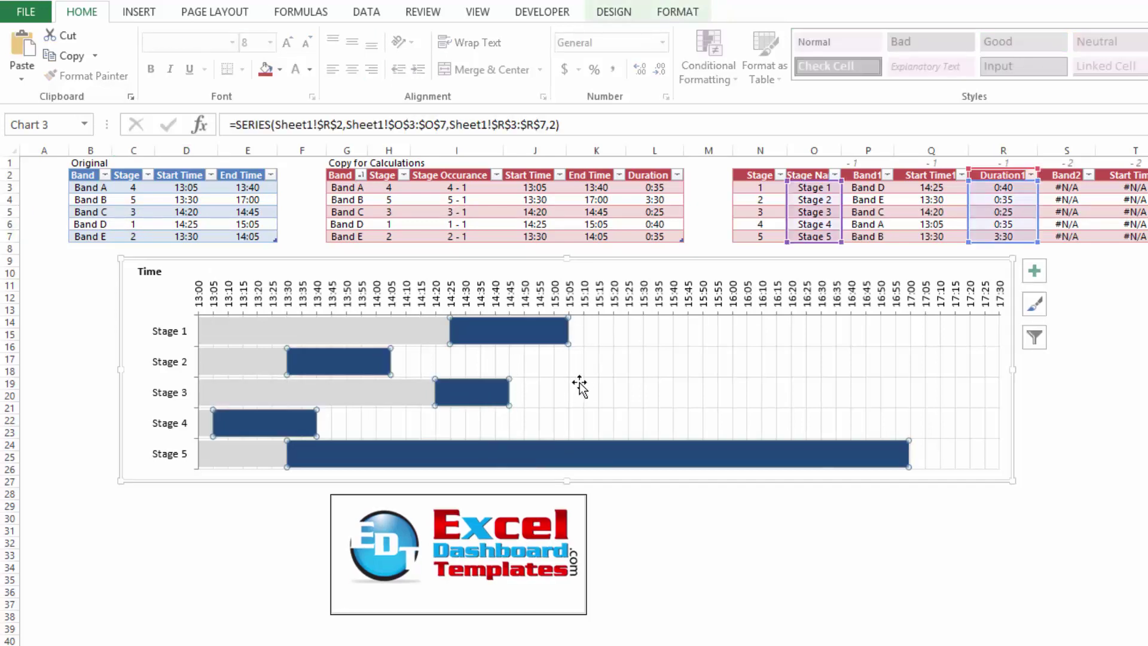
click(579, 382)
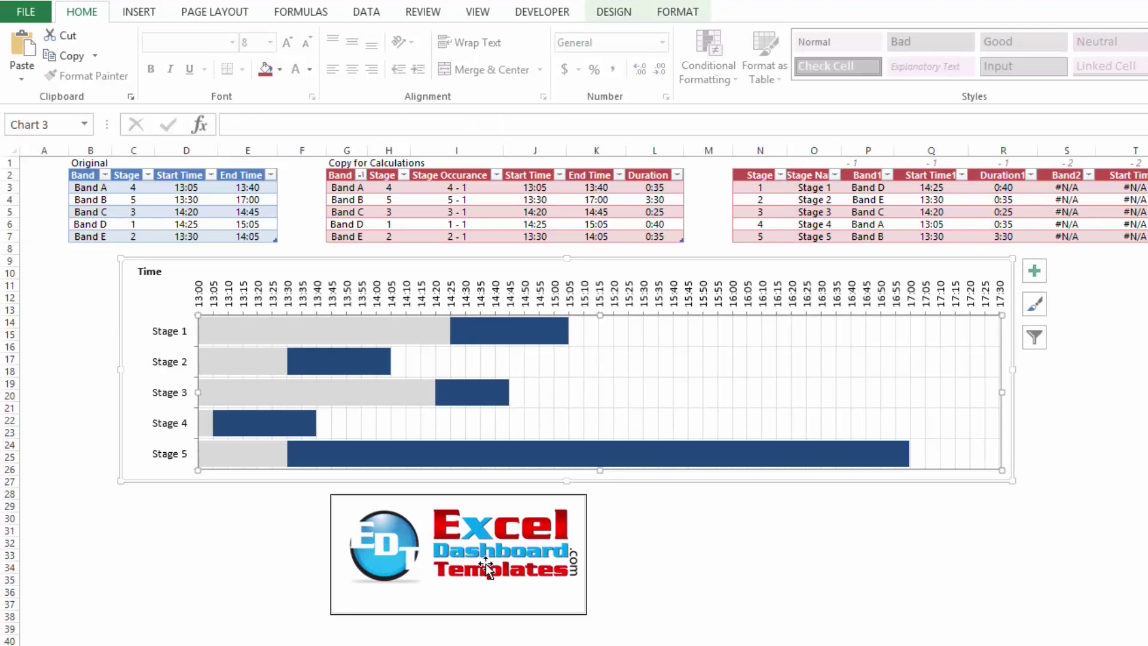